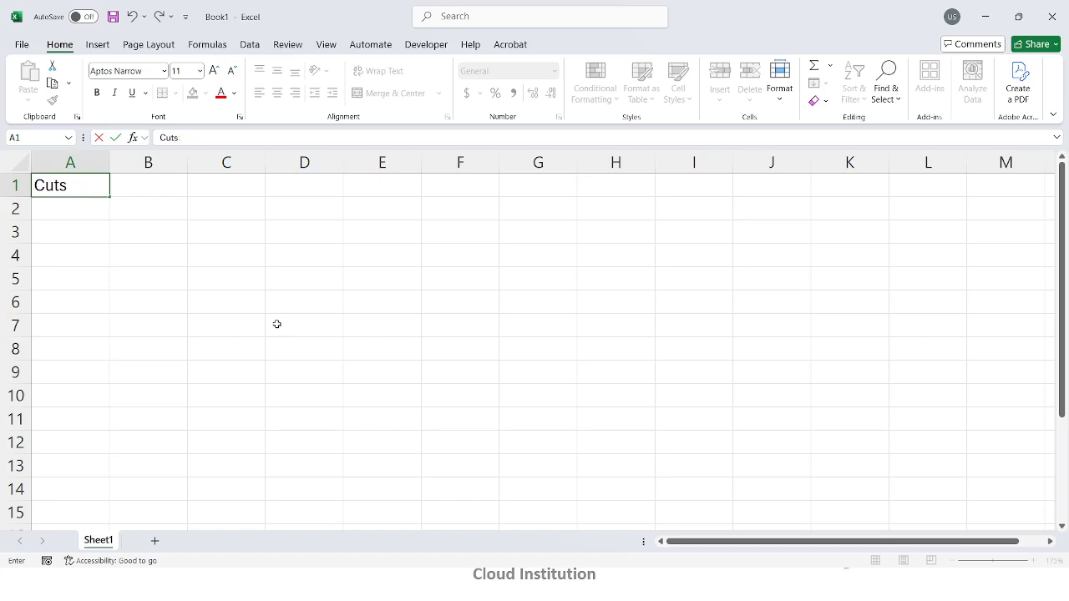
Step: Enter the headers Cutomer Name, Bill Amt and Net Bill Amt in A1:C1 and auto-fit the column widths
type("omer n")
type("A")
key("BackSpace")
key("BackSpace")
type("Name")
key("Tab")
type("Bi")
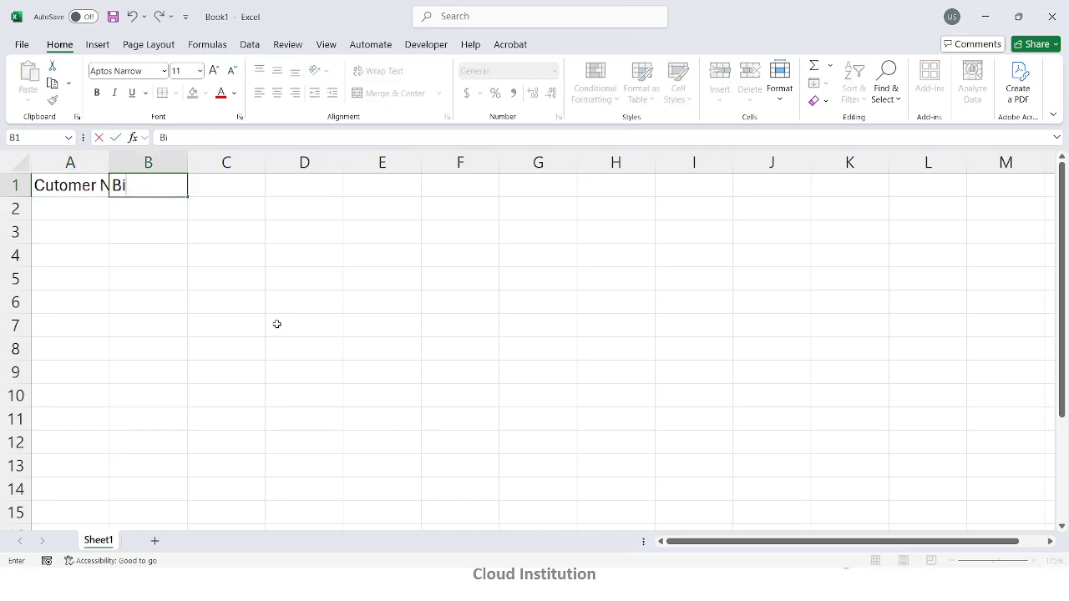
type("ll Amt")
key("Tab")
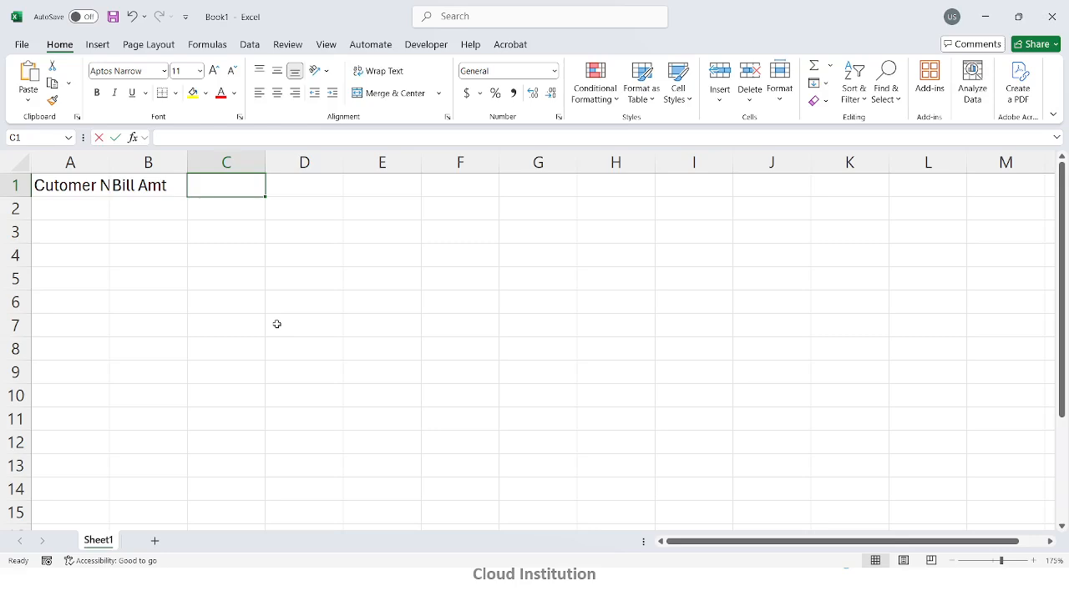
type("Net Bill")
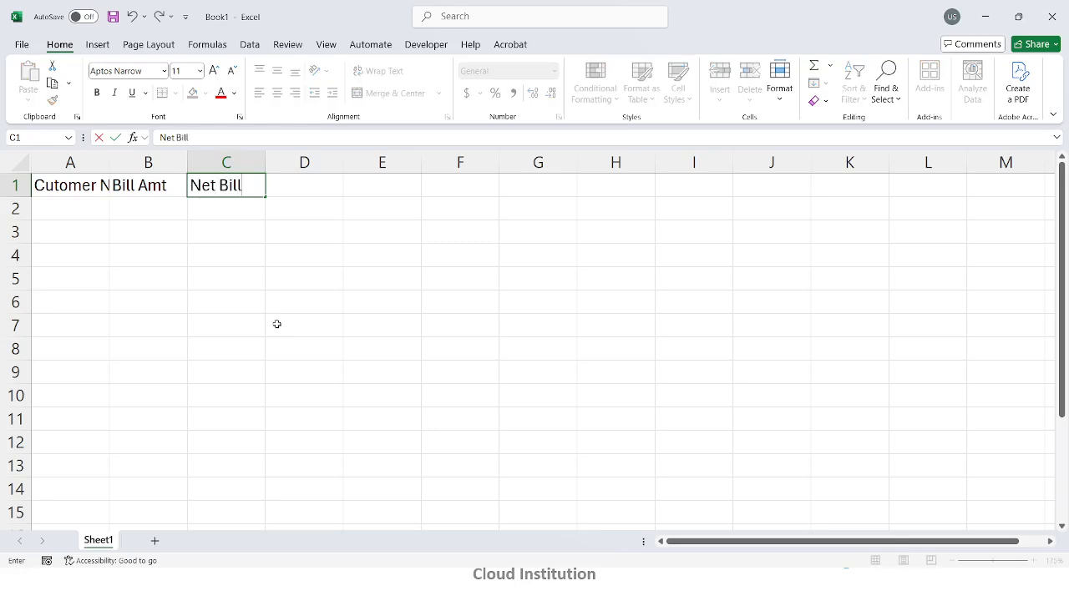
type(" Amt")
left_click(210, 336)
left_click(20, 165)
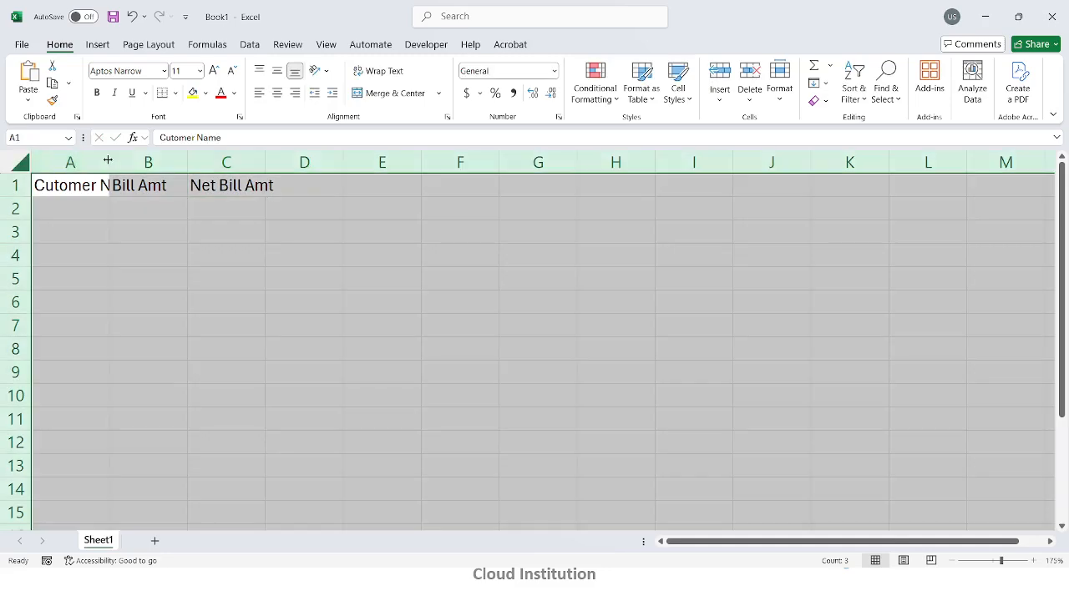
double_click(108, 161)
Step: Fill in the first names of four customers in cells A2 to A5
left_click(99, 202)
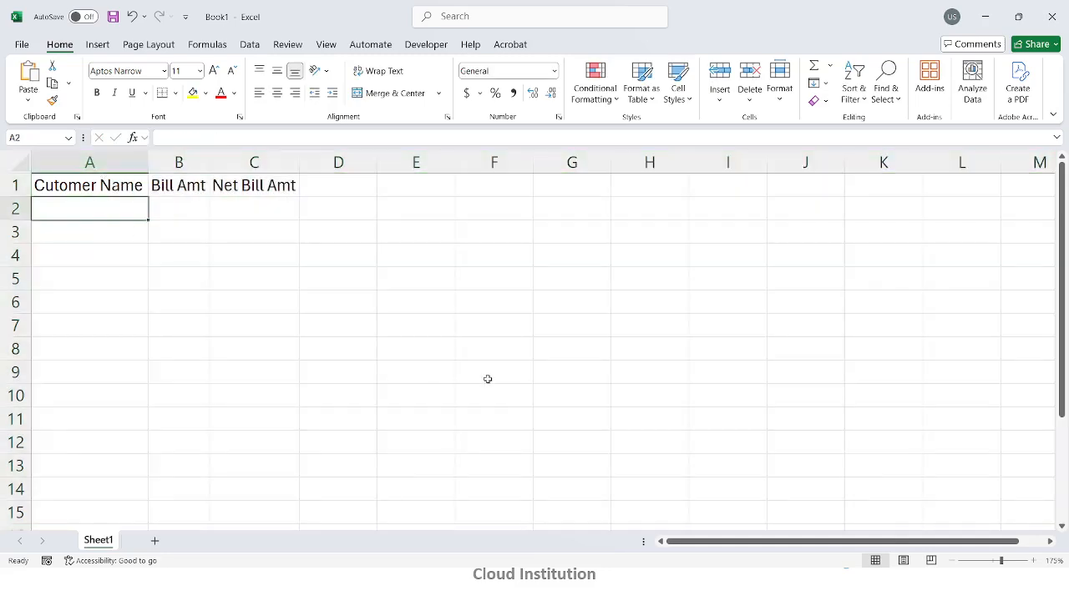
type("Arav")
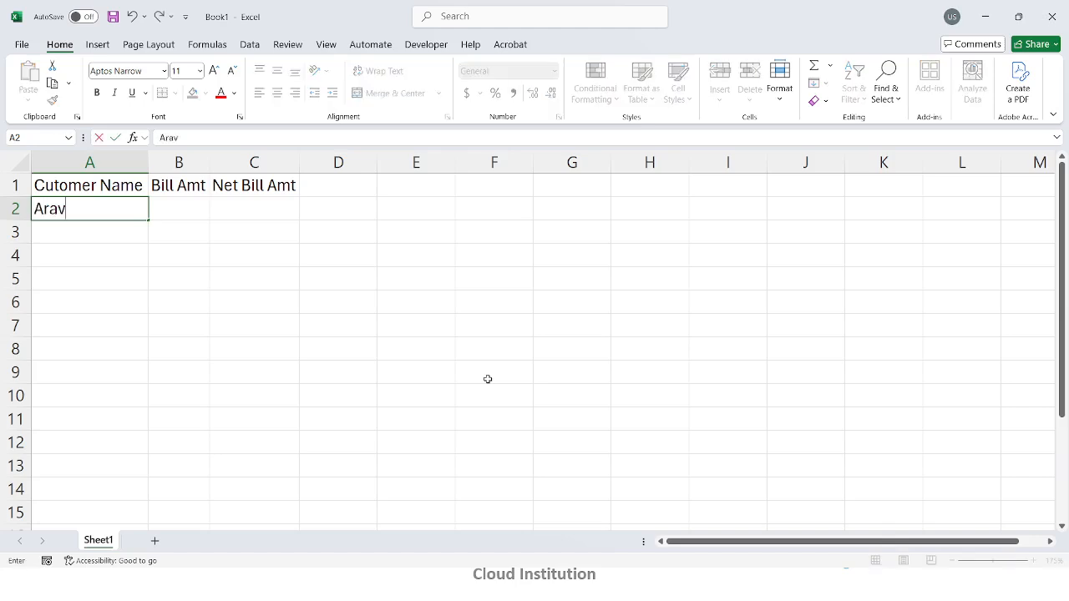
key("Return")
type("M")
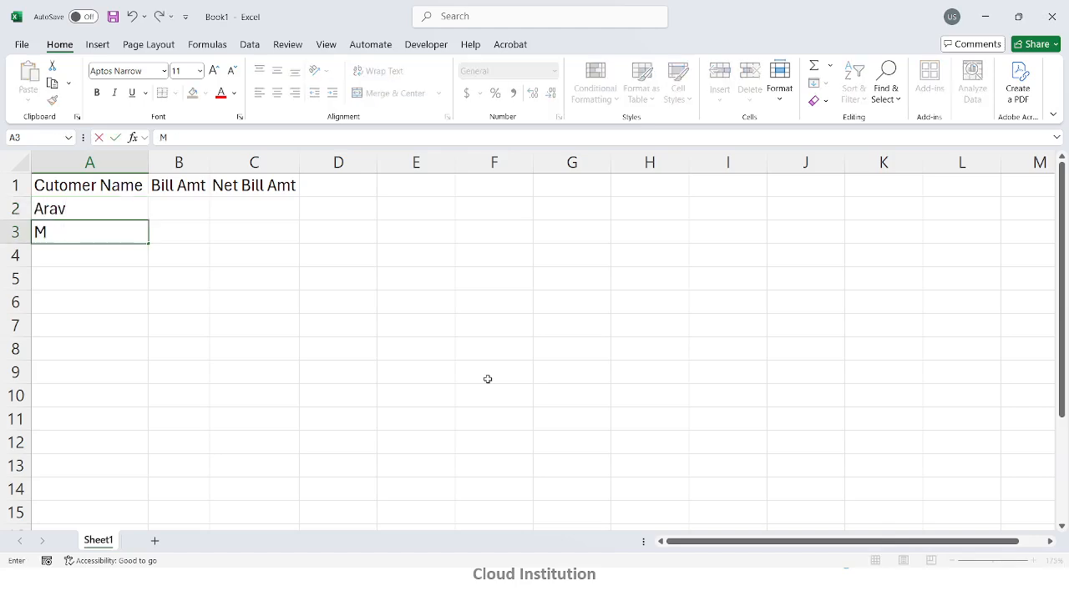
type("anish")
key("Return")
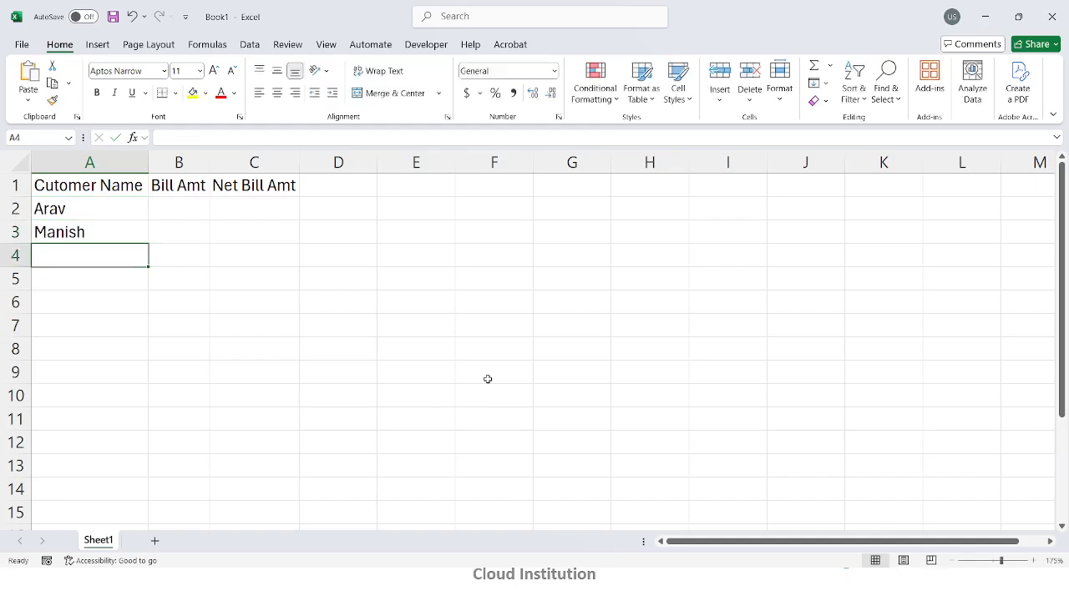
type("Kiran")
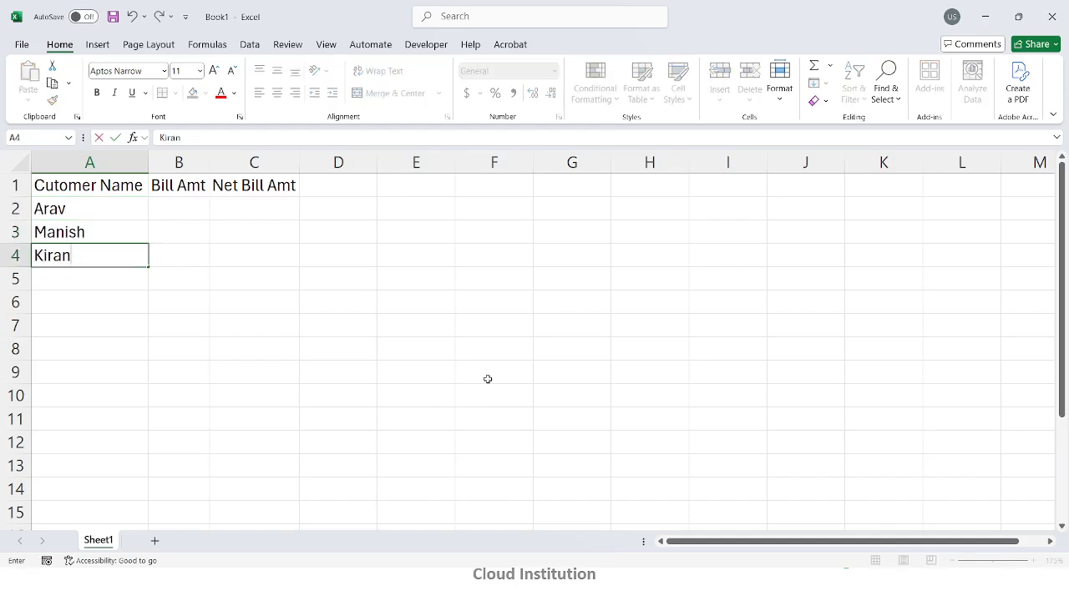
key("Return")
type("Mahesh")
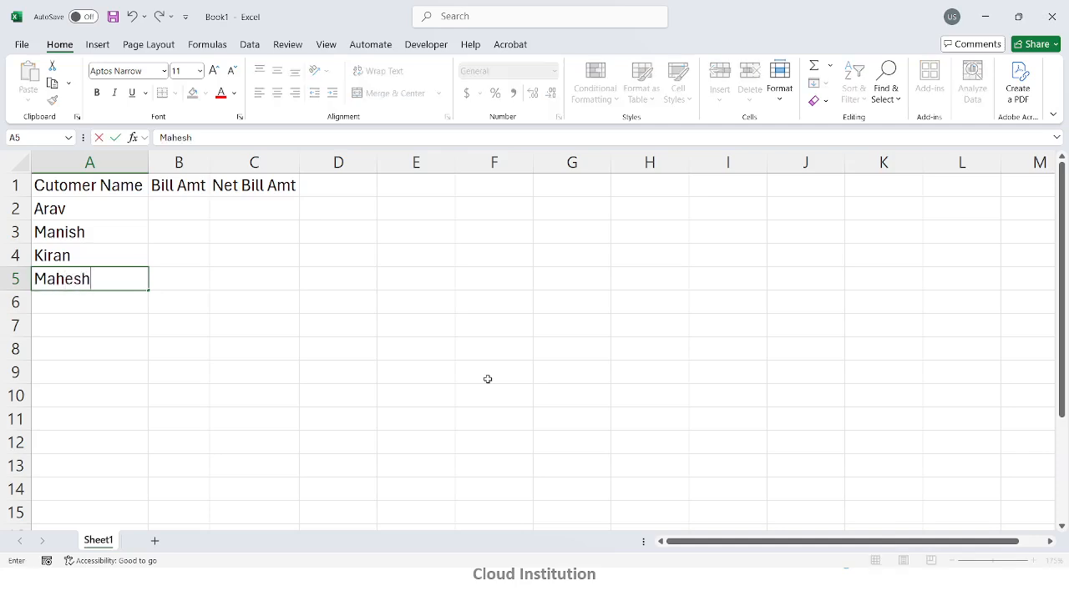
Step: Enter the bill amounts 5600, 4500, 6000 and 11000 in cells B2 to B5
left_click(190, 216)
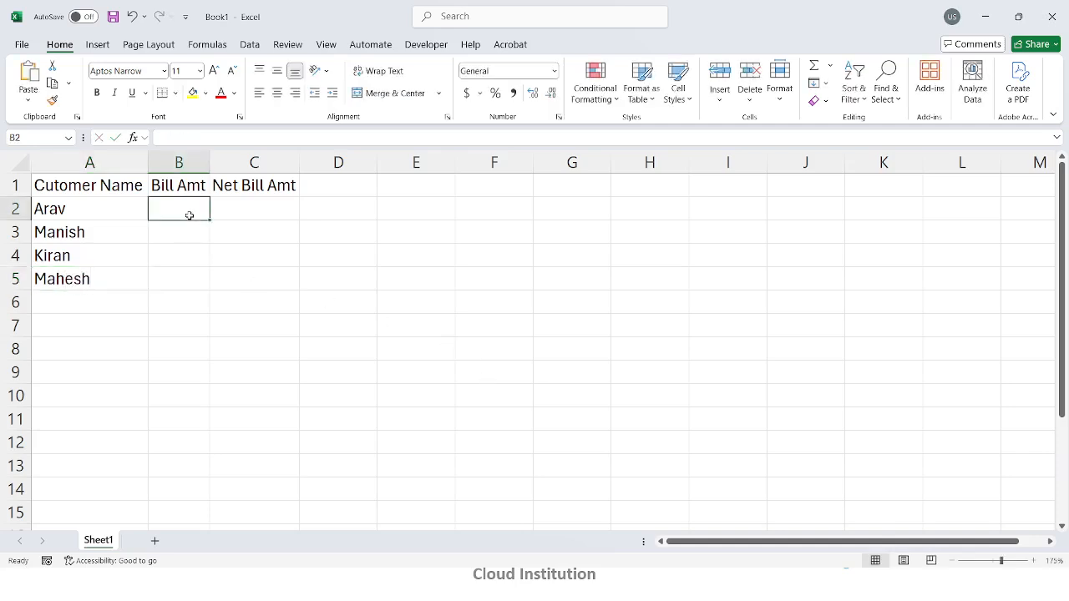
type("56000")
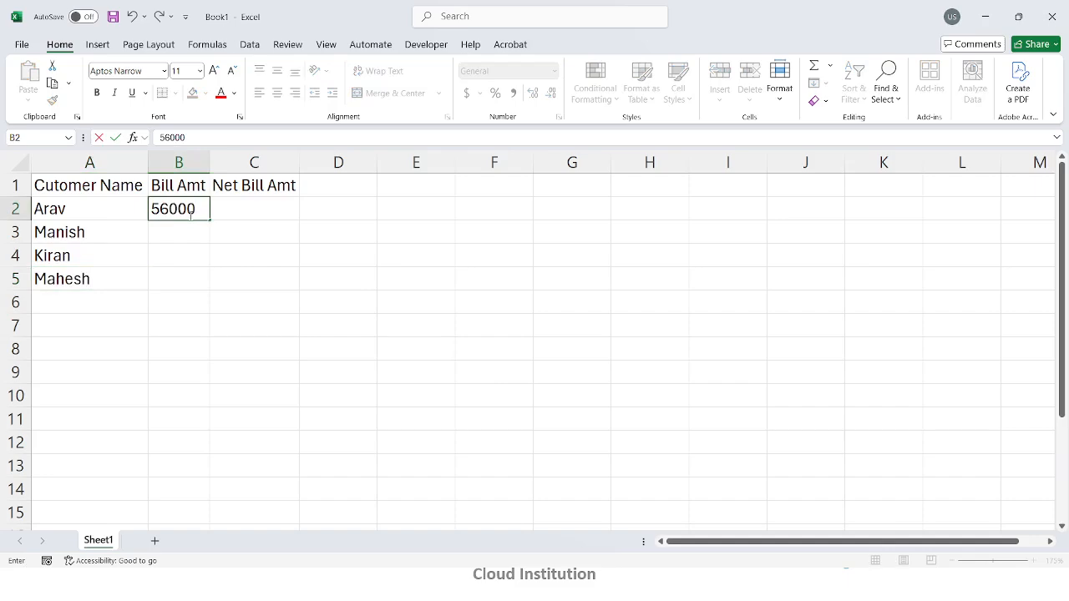
key("BackSpace")
key("Return")
type("4500")
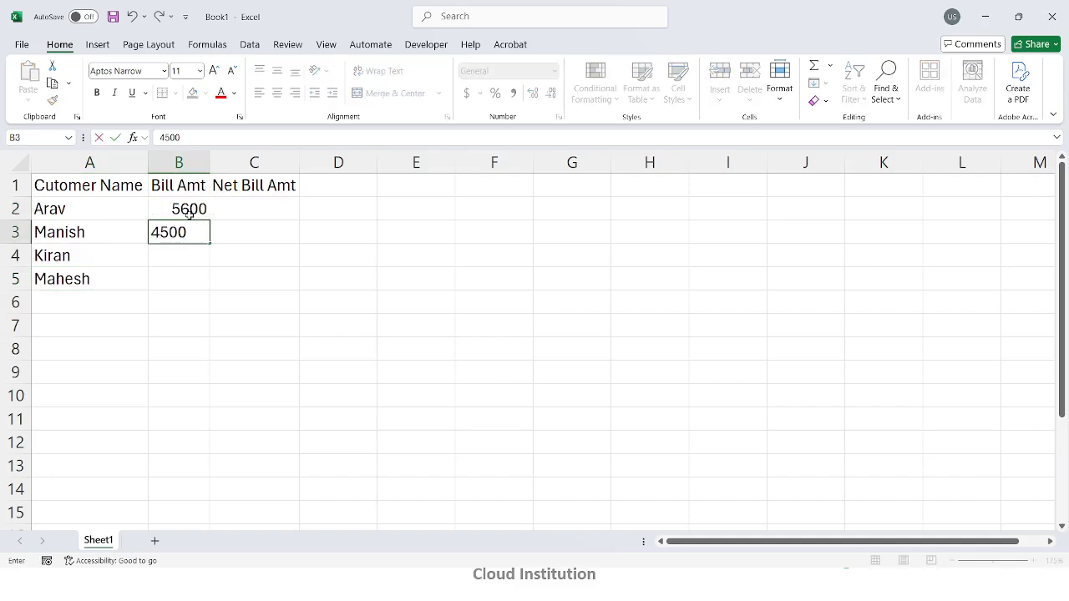
key("Return")
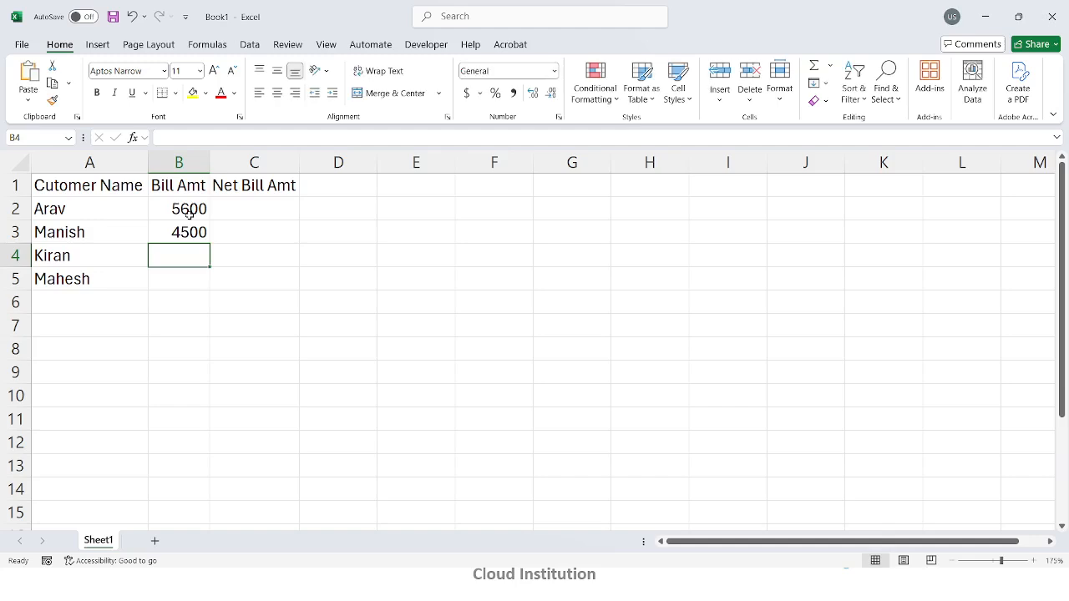
type("6000")
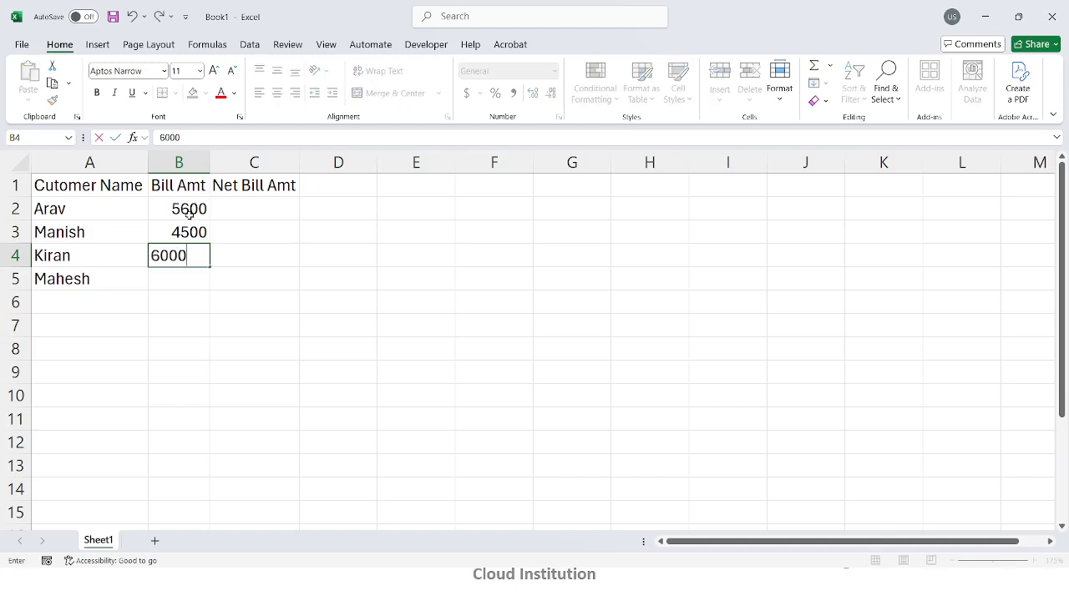
key("Return")
type("11000")
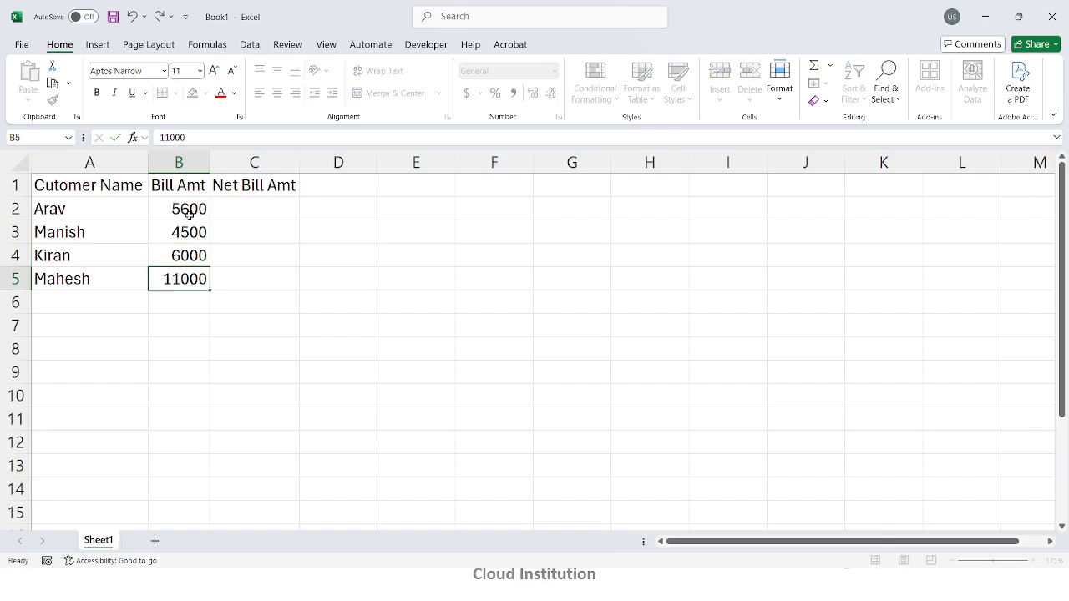
key("Return")
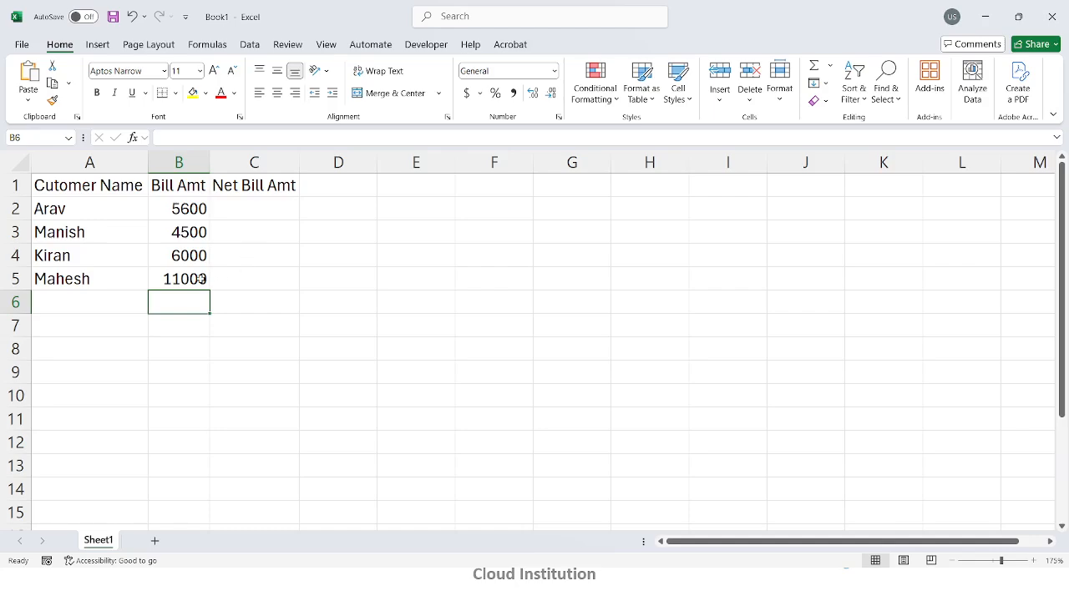
Step: Start an IF formula in C2 for the first customer's net bill amount
left_click(279, 206)
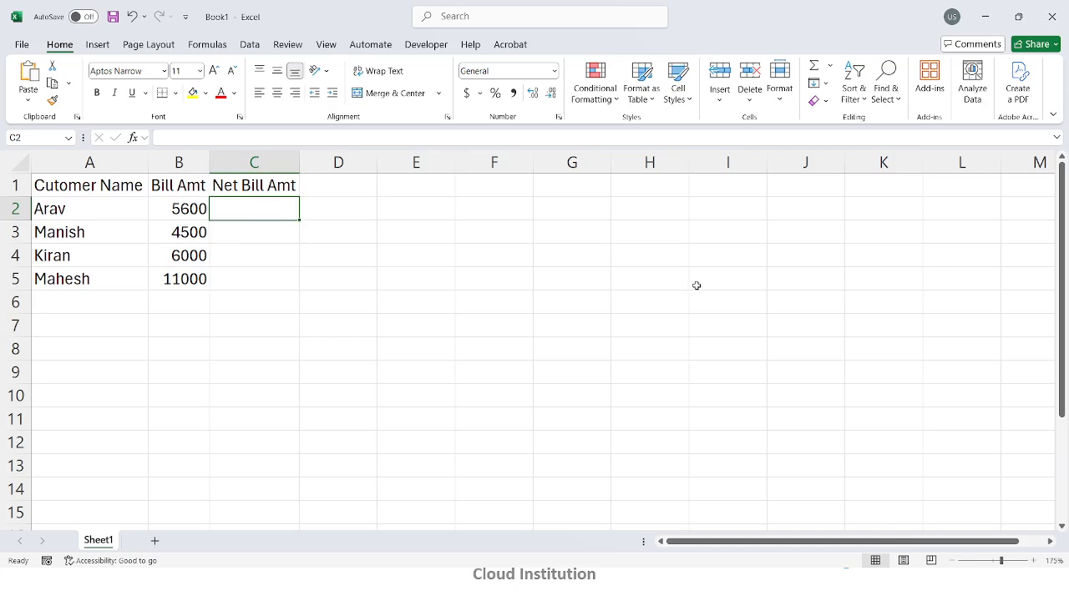
type("=")
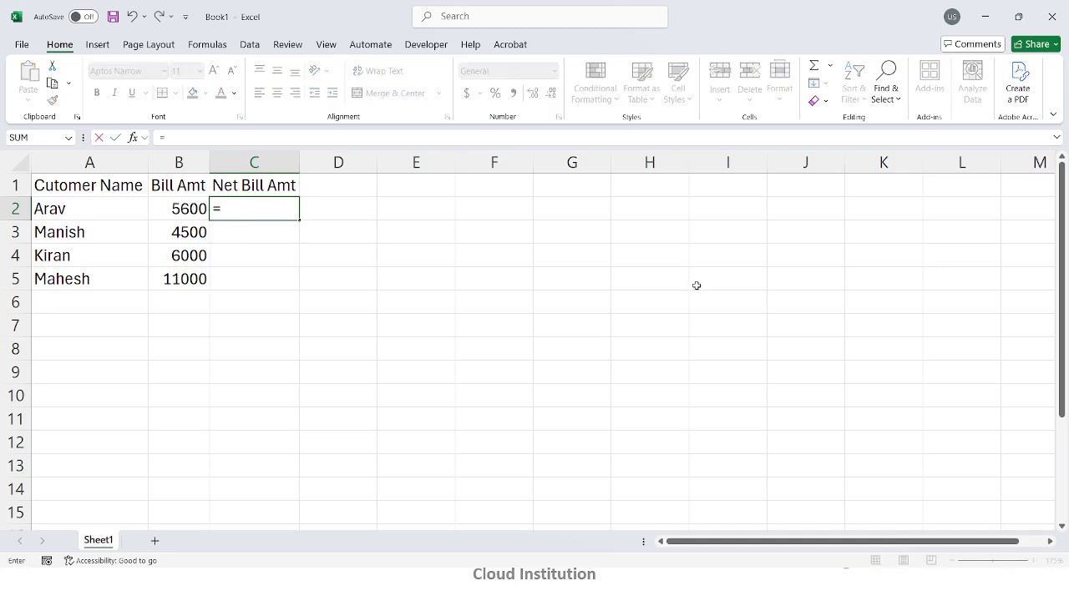
type("IF(")
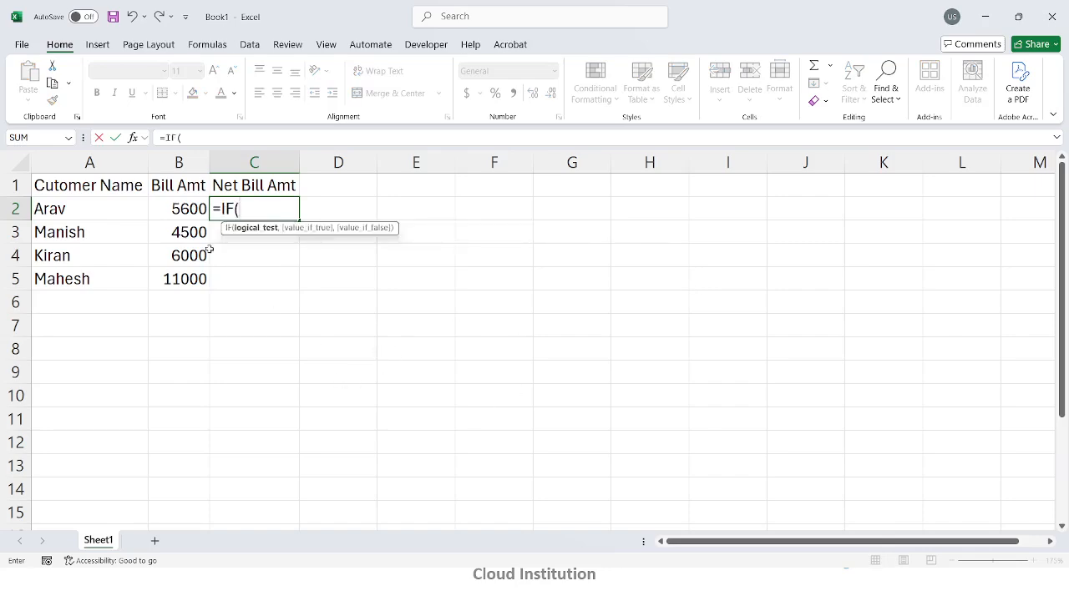
left_click(186, 209)
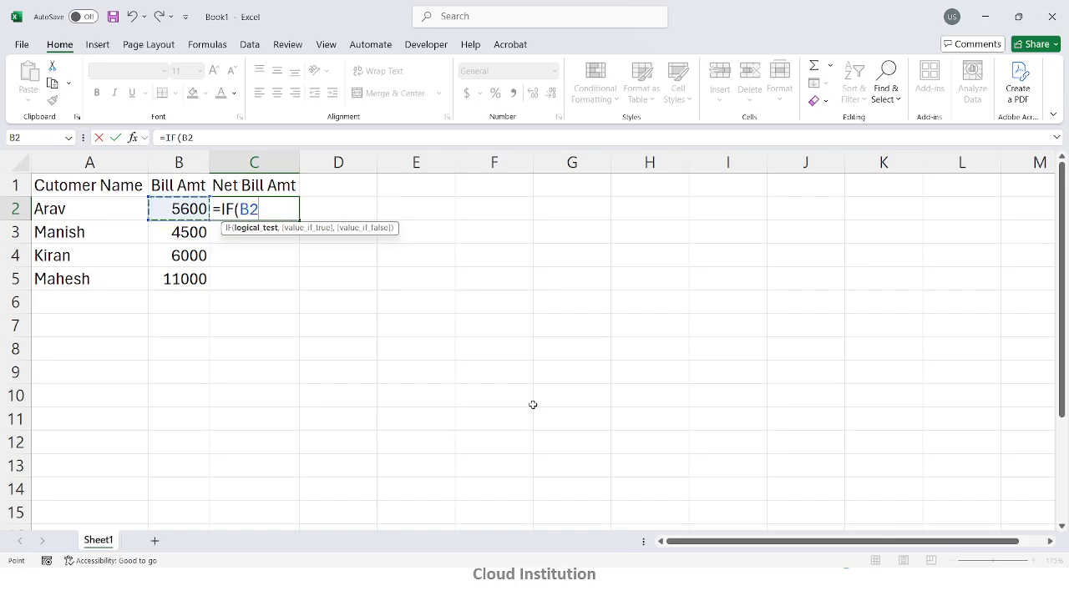
type(">")
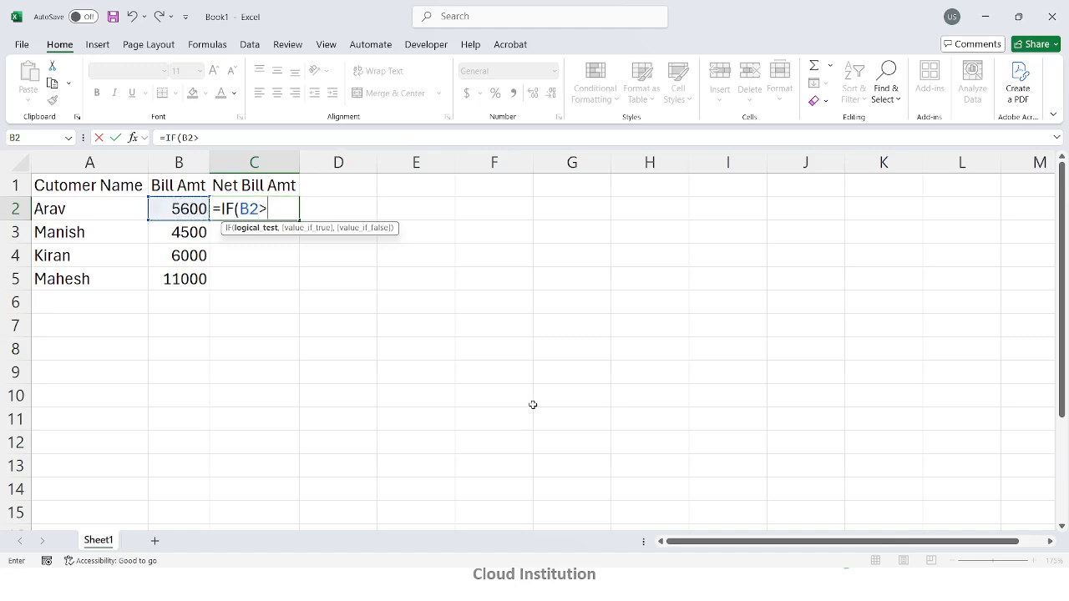
type("5000")
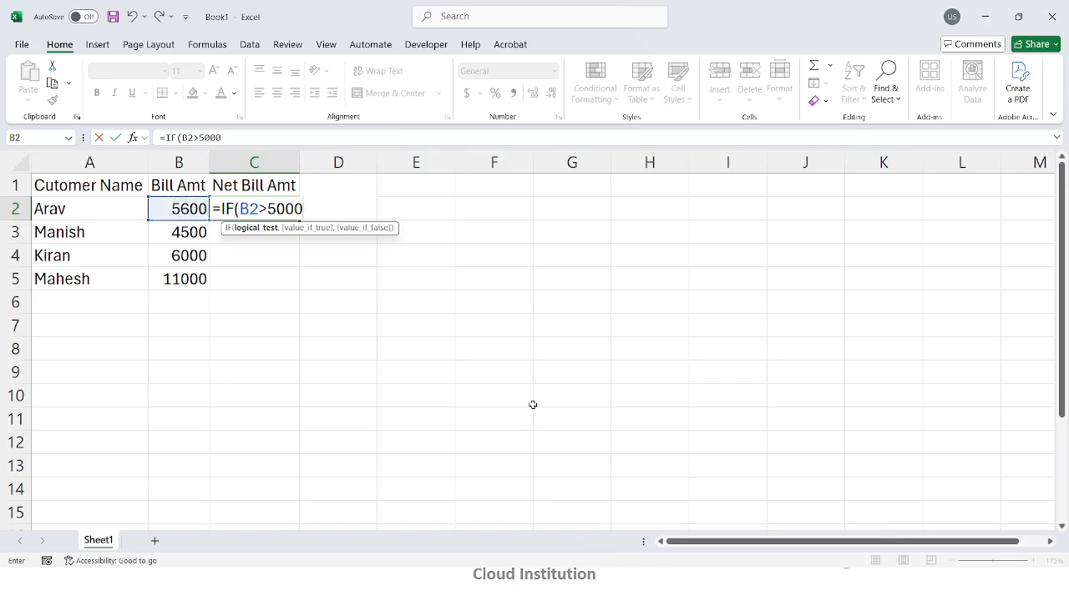
key("BackSpace")
key("BackSpace")
key("BackSpace")
key("BackSpace")
key("BackSpace")
key("BackSpace")
key("BackSpace")
Step: Add AND(B2>5000,B2<10000) as the logical test of the IF formula in C2
type("and")
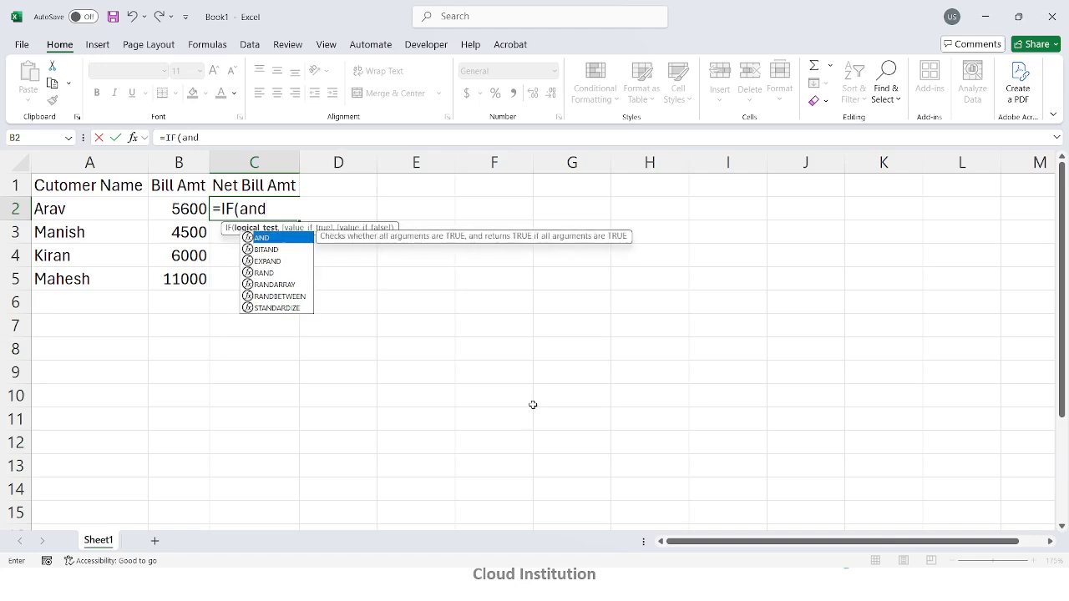
key("Tab")
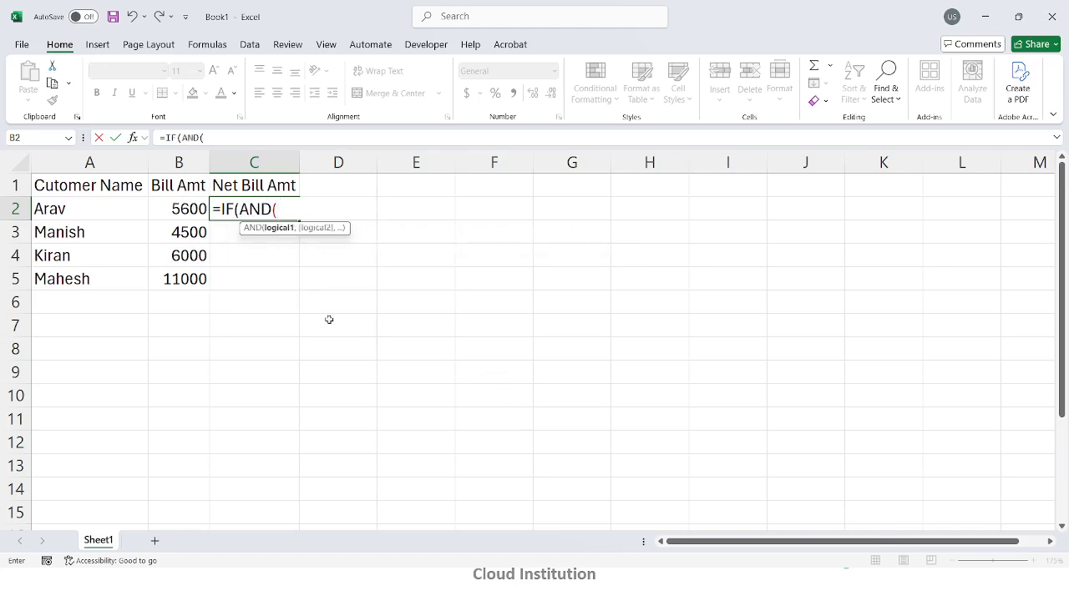
left_click(191, 210)
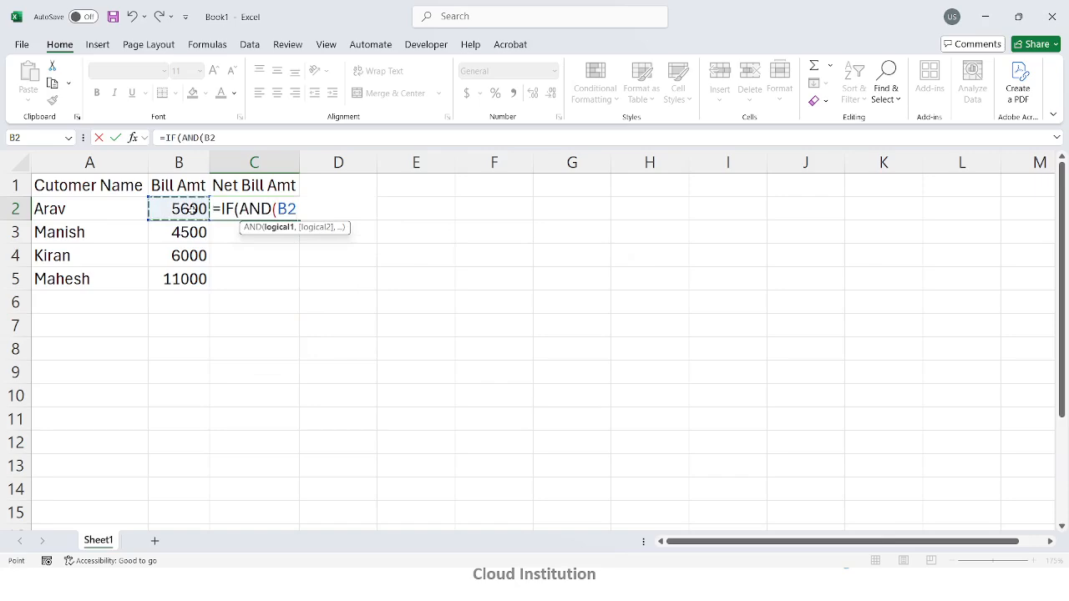
type(">5000")
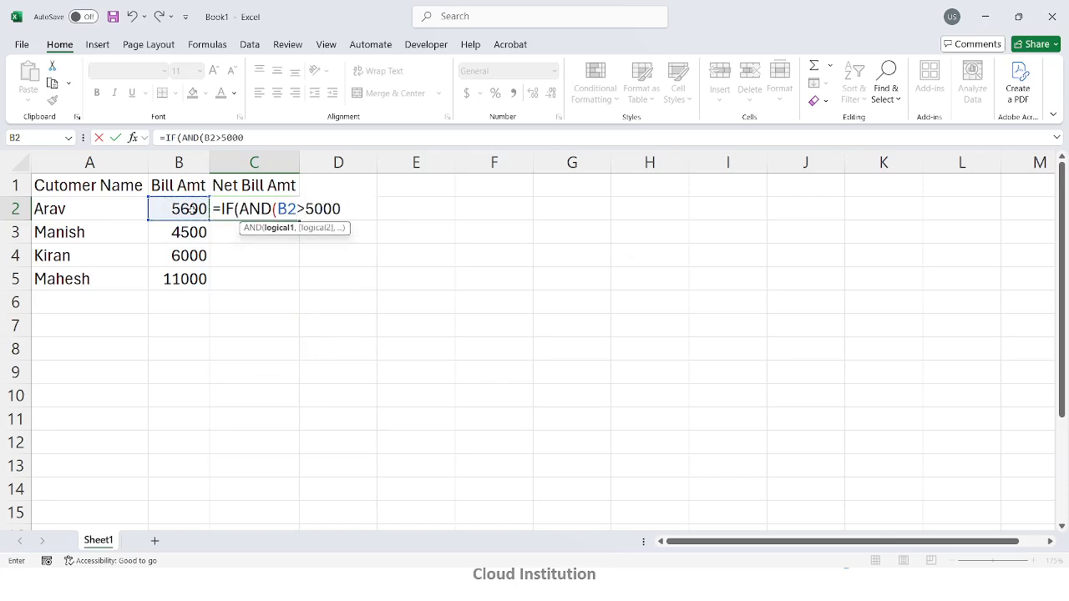
type(",")
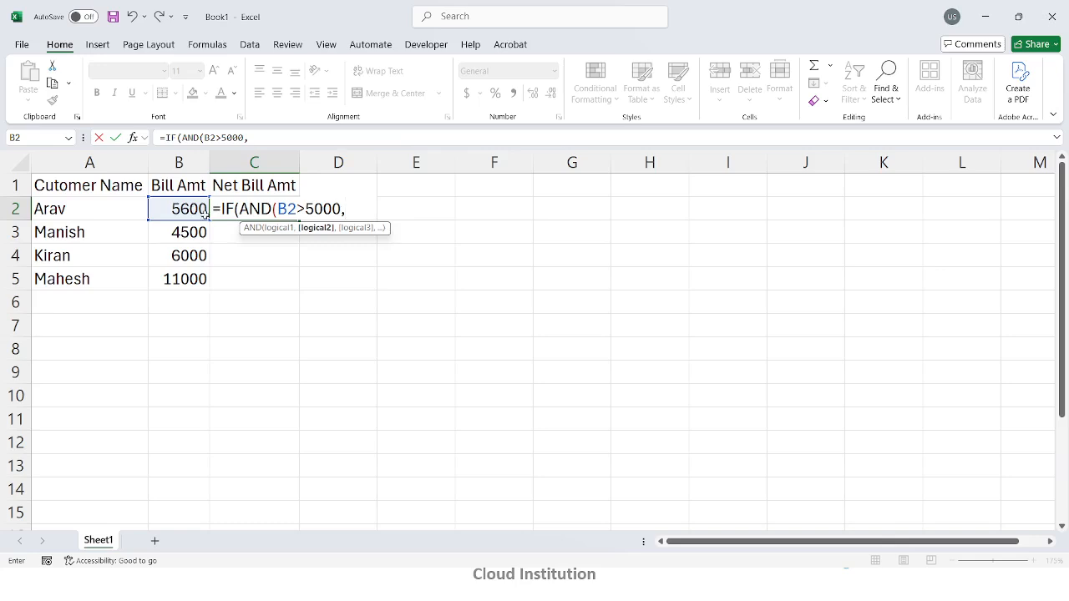
left_click(195, 210)
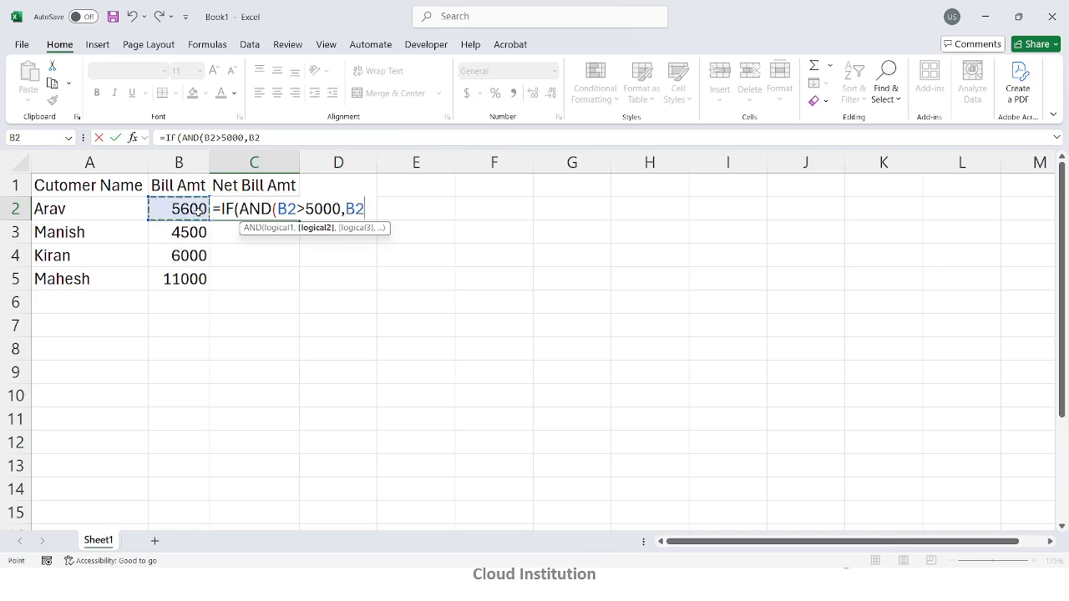
type("<100")
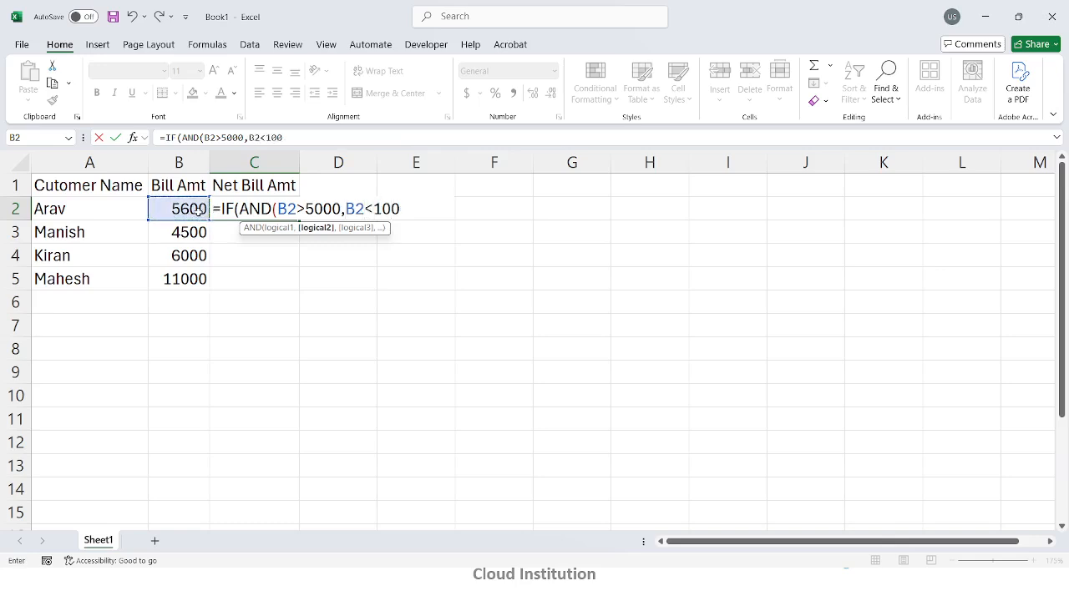
type("00),")
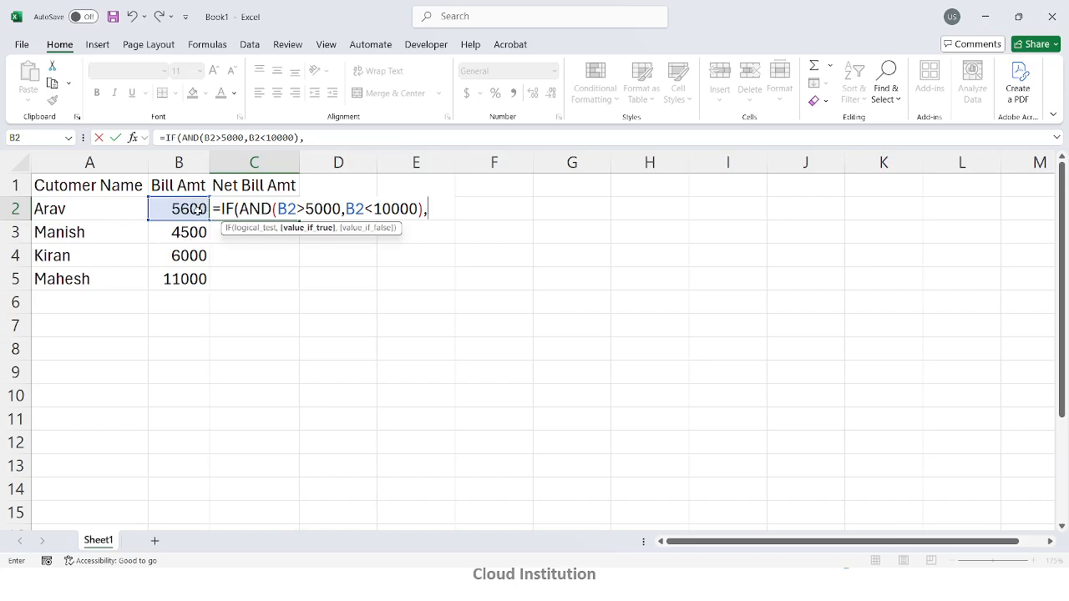
Step: Add B2*.05 as the value if true of the IF formula in C2
left_click(201, 209)
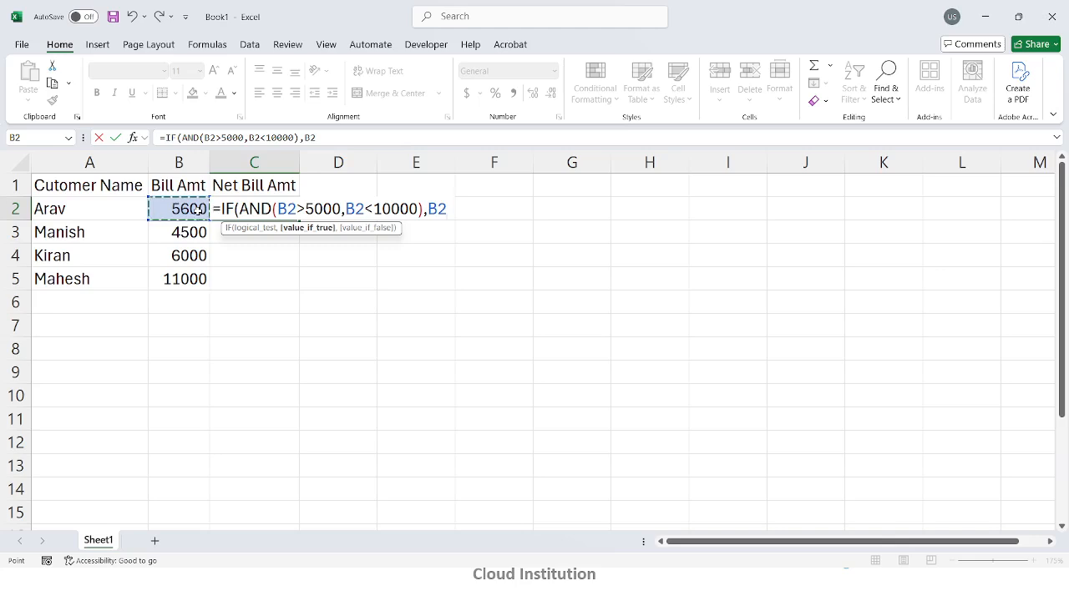
type("*")
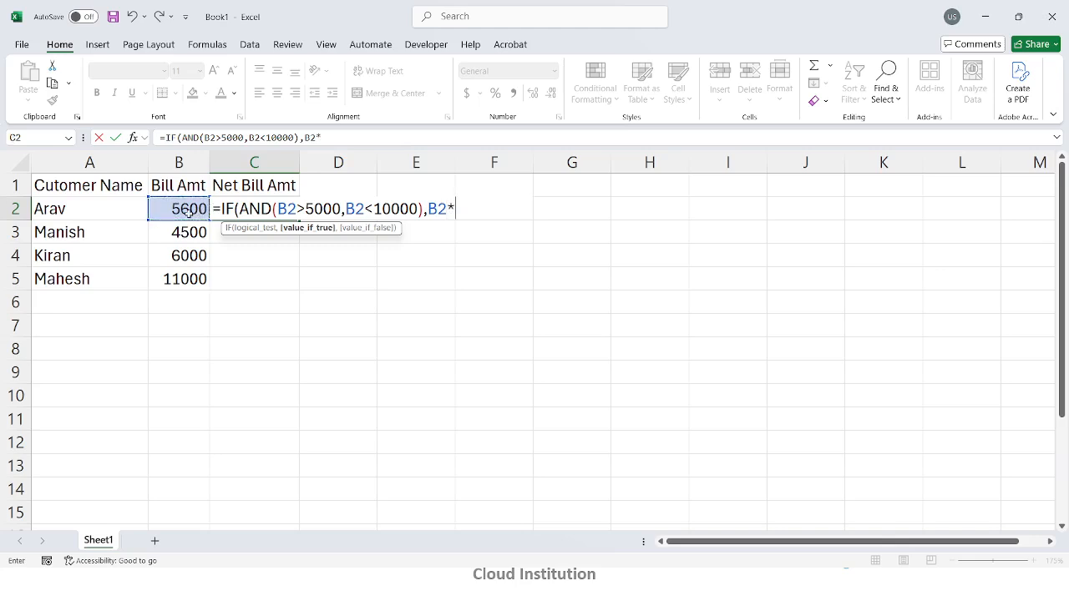
type(".05")
type(",")
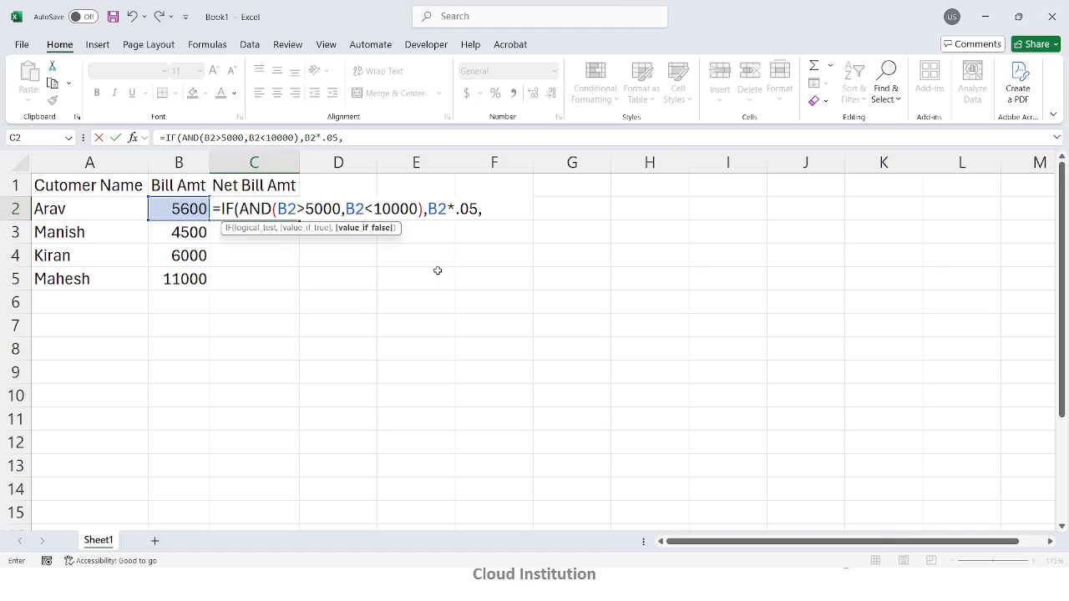
Step: Nest a second IF as the value if false of the C2 formula, with B2>=10000 as its logical test
type("if")
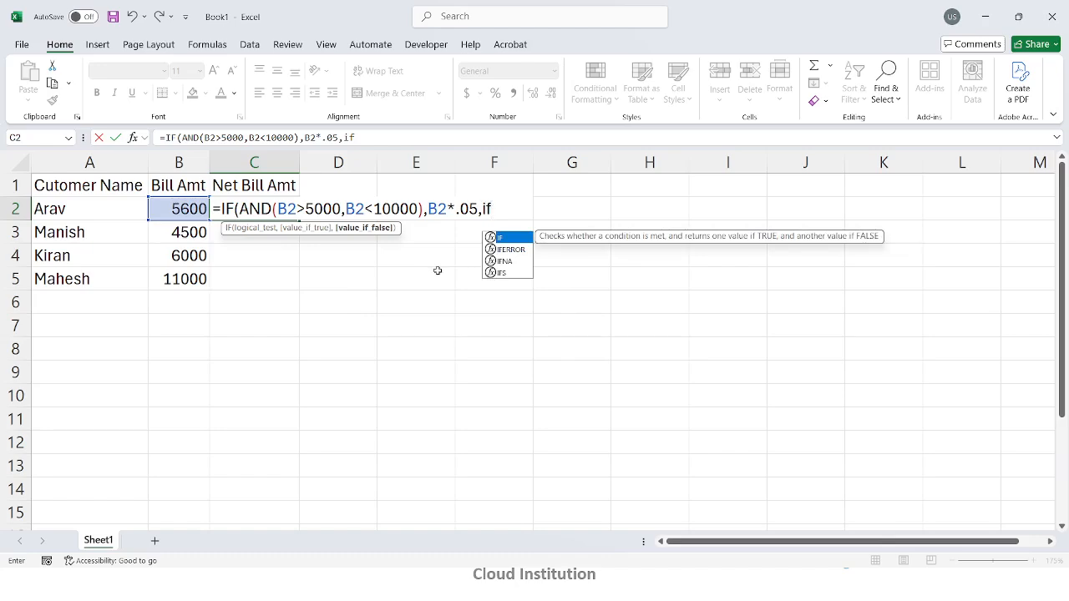
key("Tab")
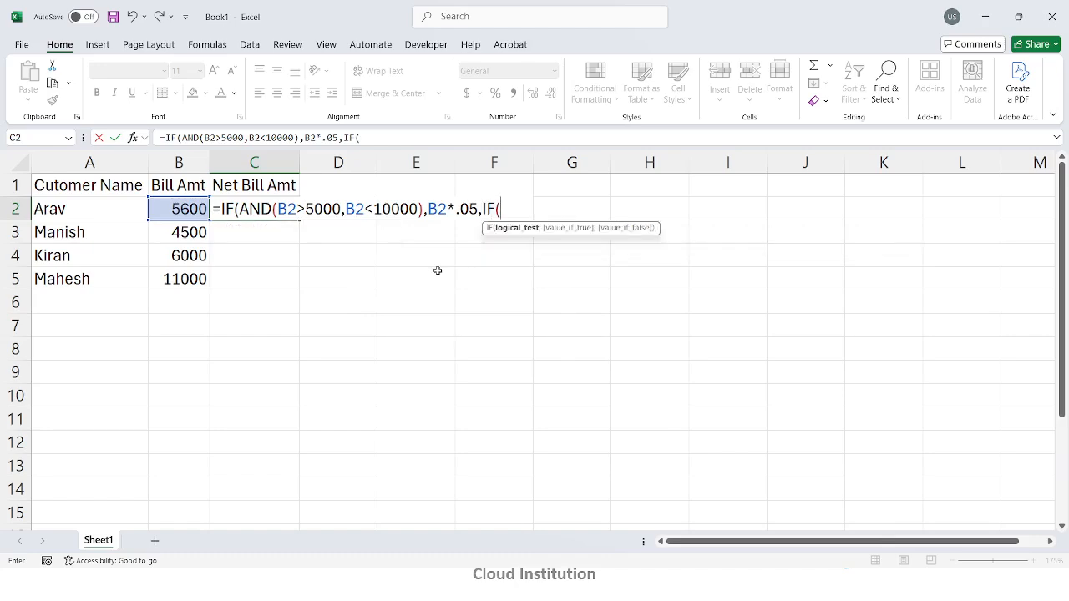
left_click(181, 211)
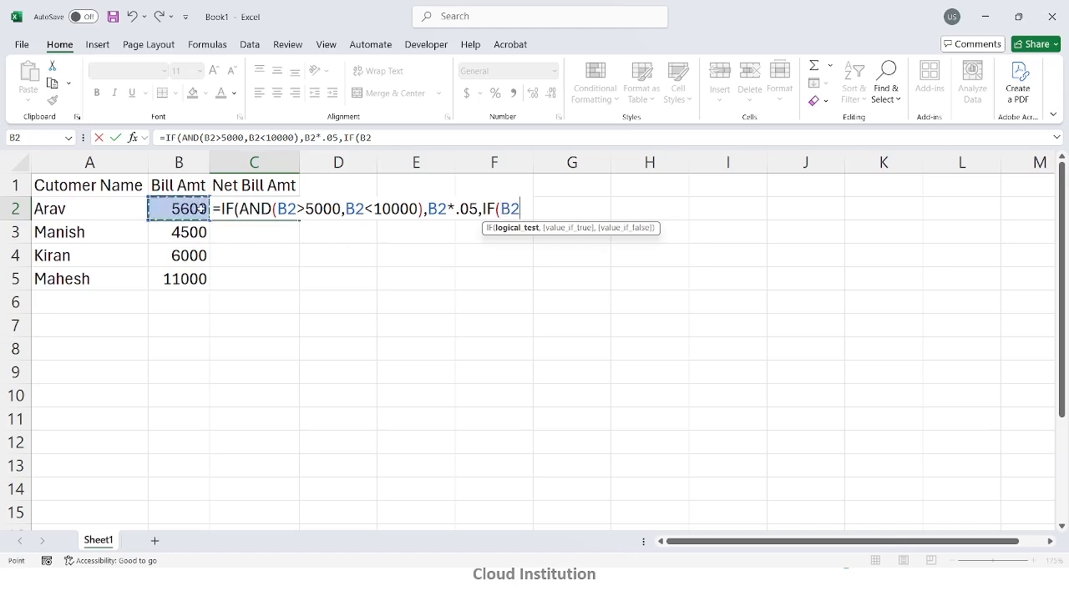
type(">")
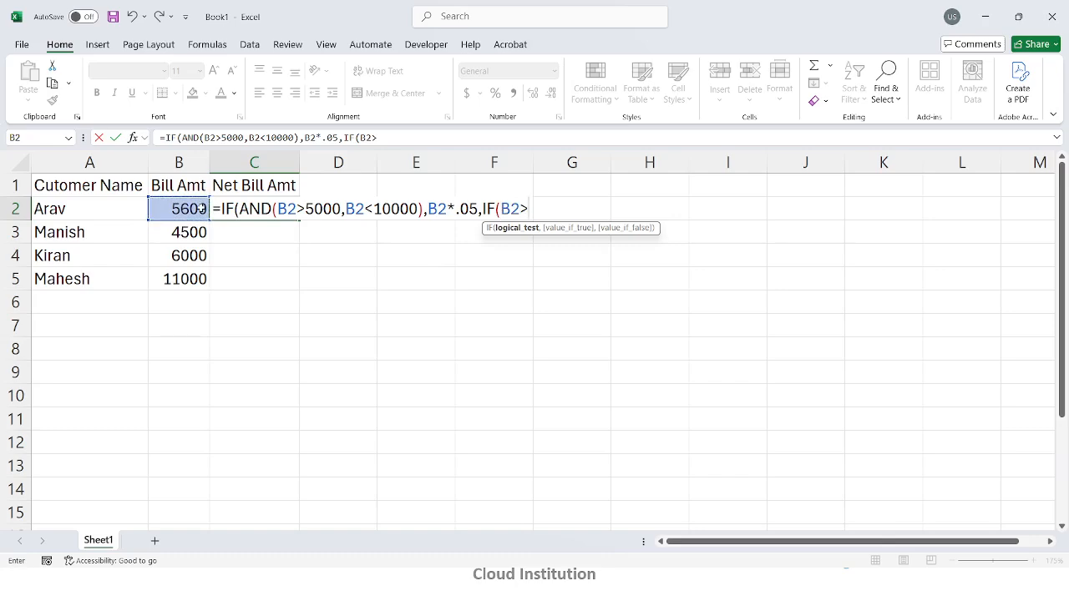
type("=1000")
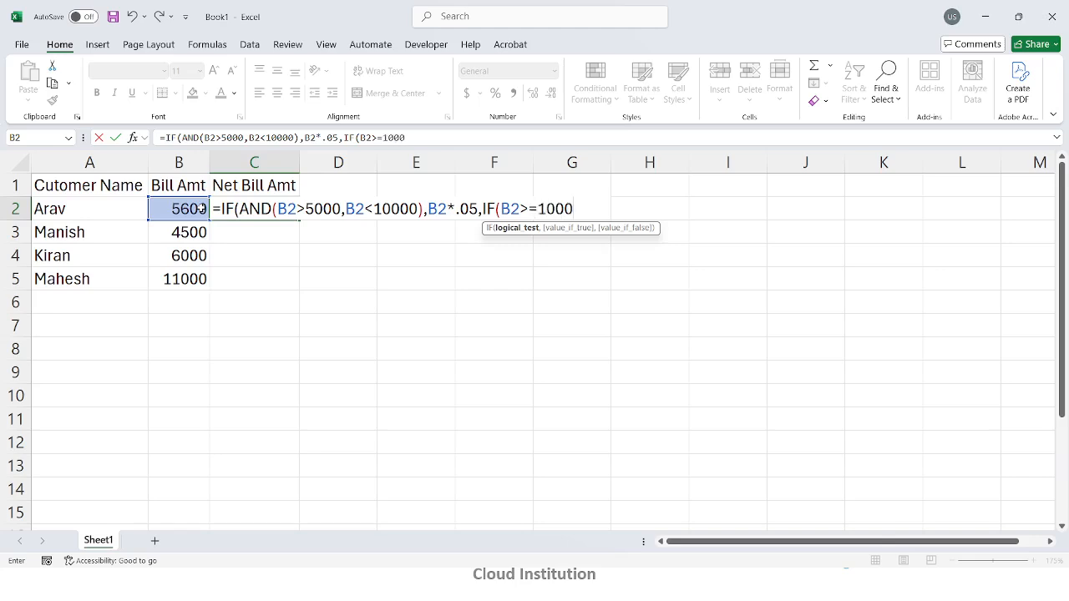
type("0,")
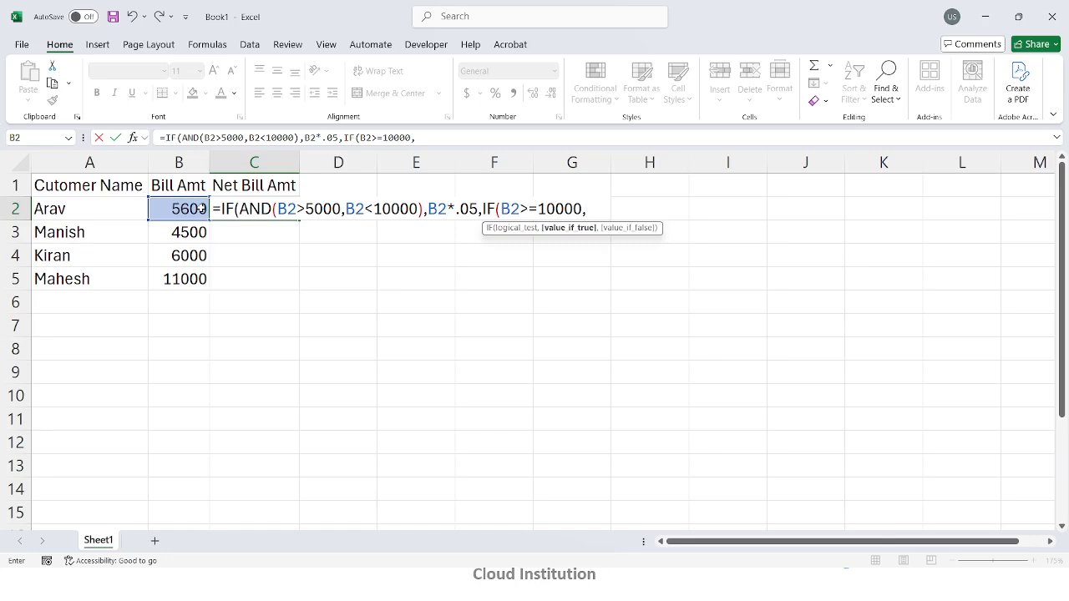
Step: Add B2*.1 as the value if true of the nested IF and complete the formula in C2
left_click(201, 209)
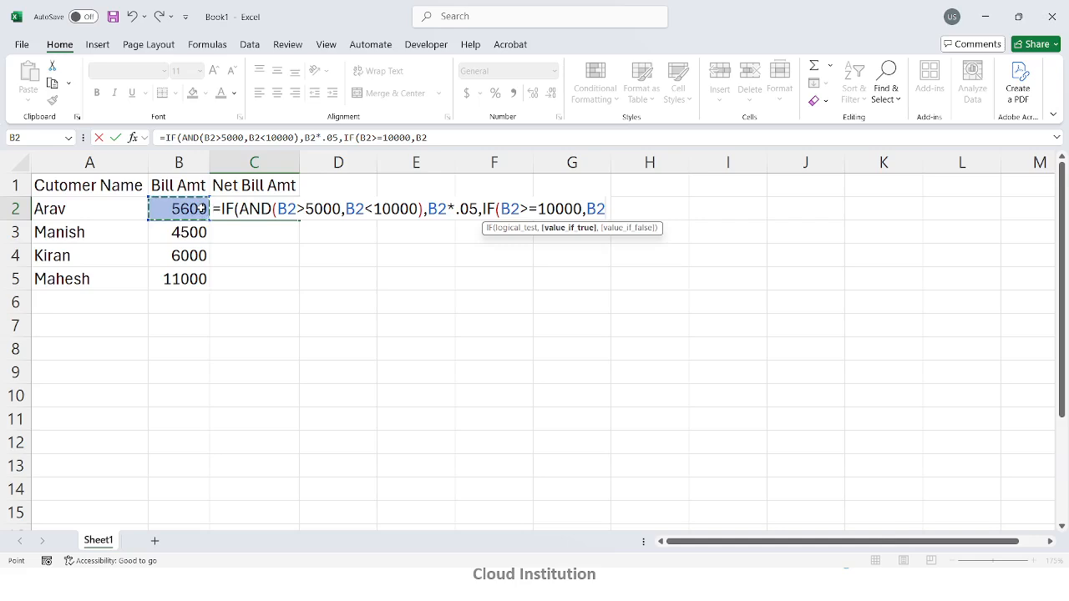
type("*.1")
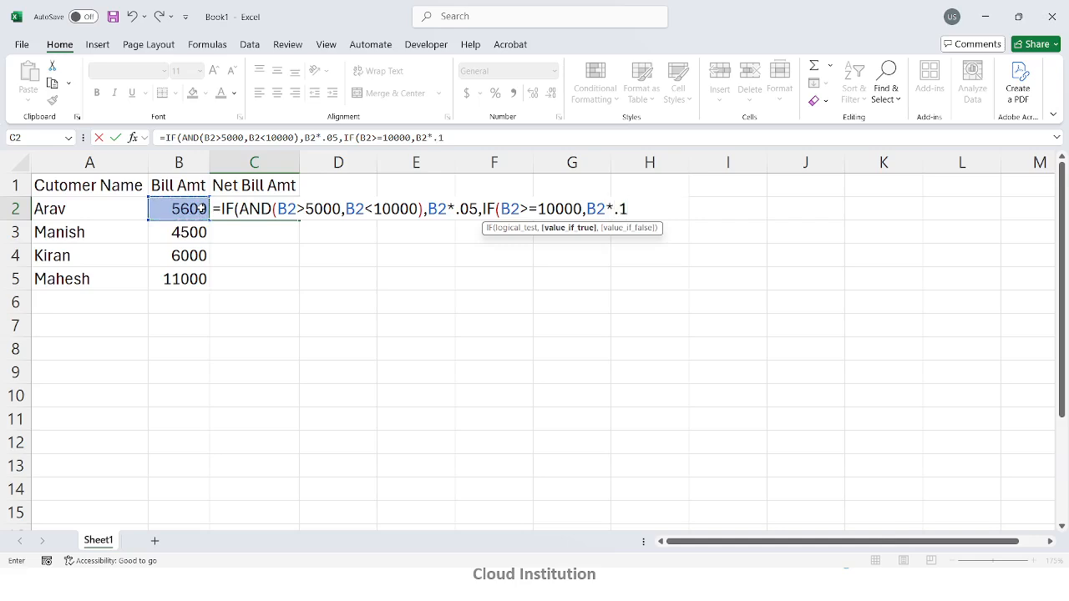
type(")")
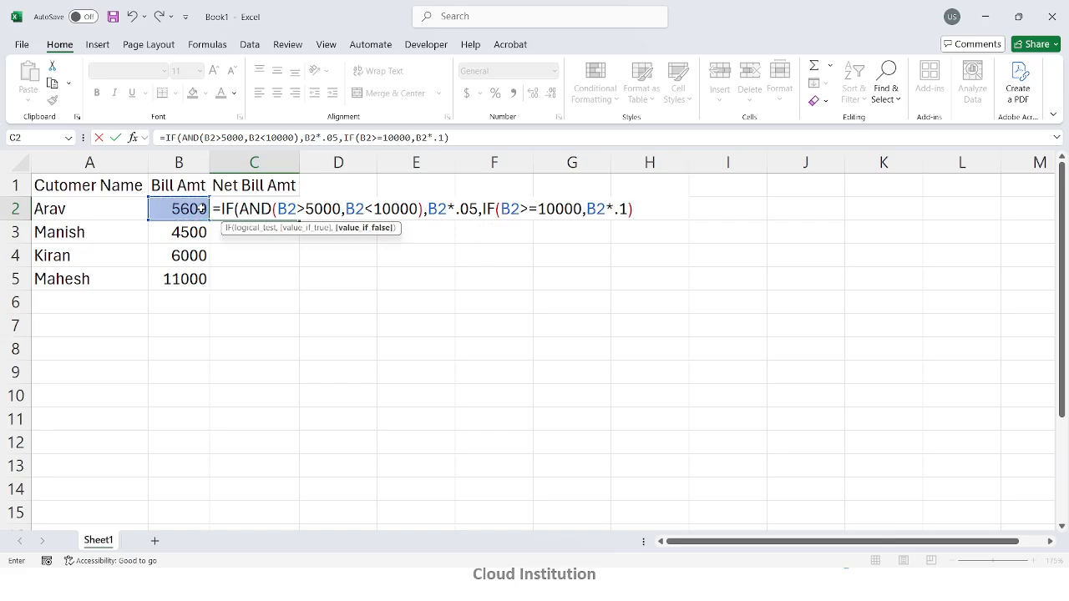
type(")")
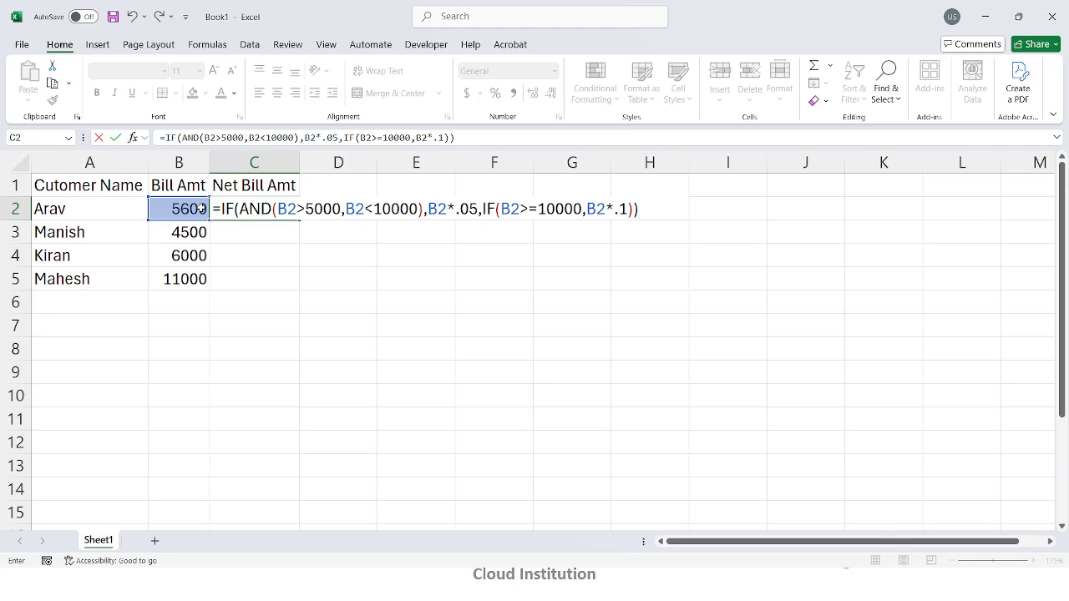
key("Return")
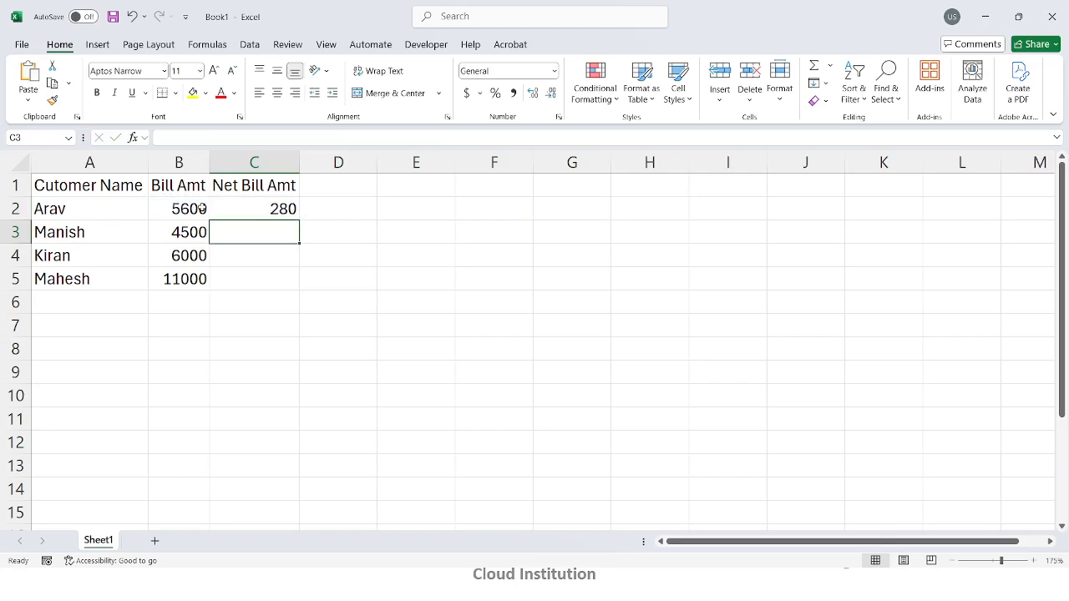
Step: Fill the net bill amount formula from C2 down to C5
left_click(276, 210)
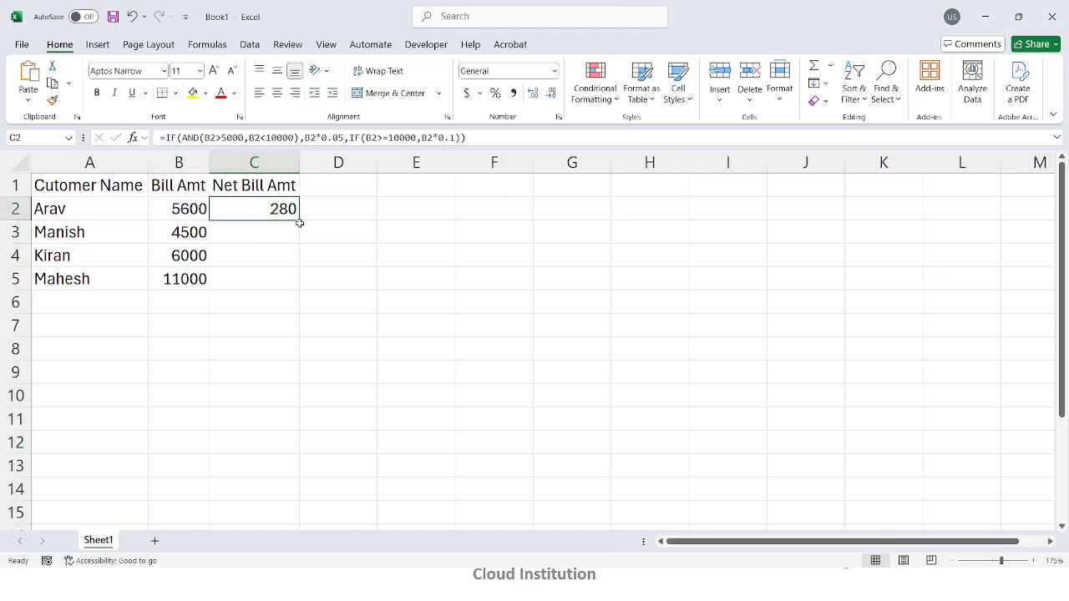
left_click_drag(299, 222, 299, 284)
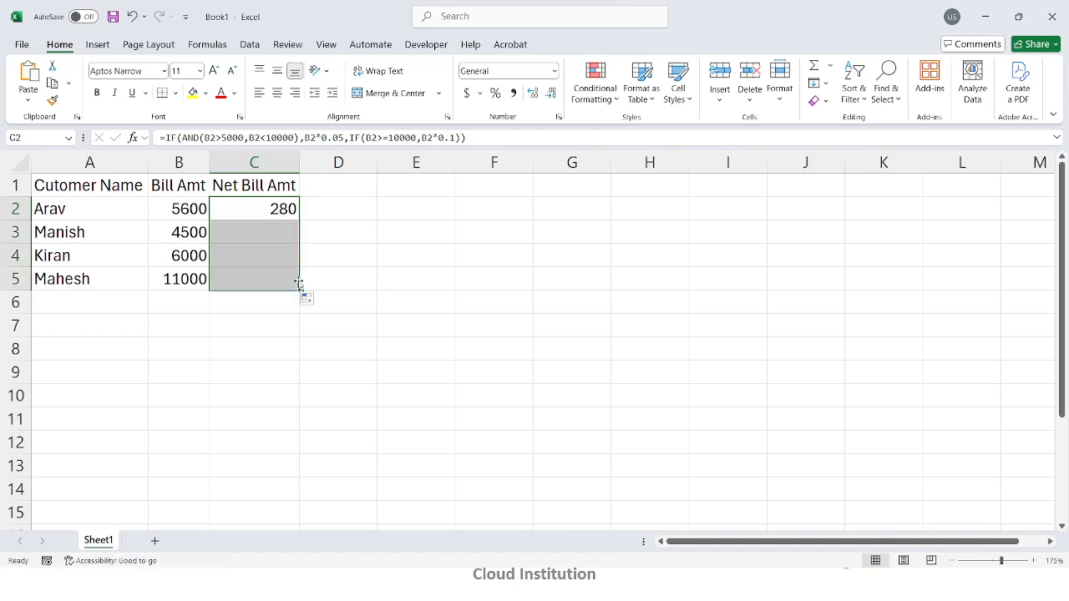
left_click(380, 306)
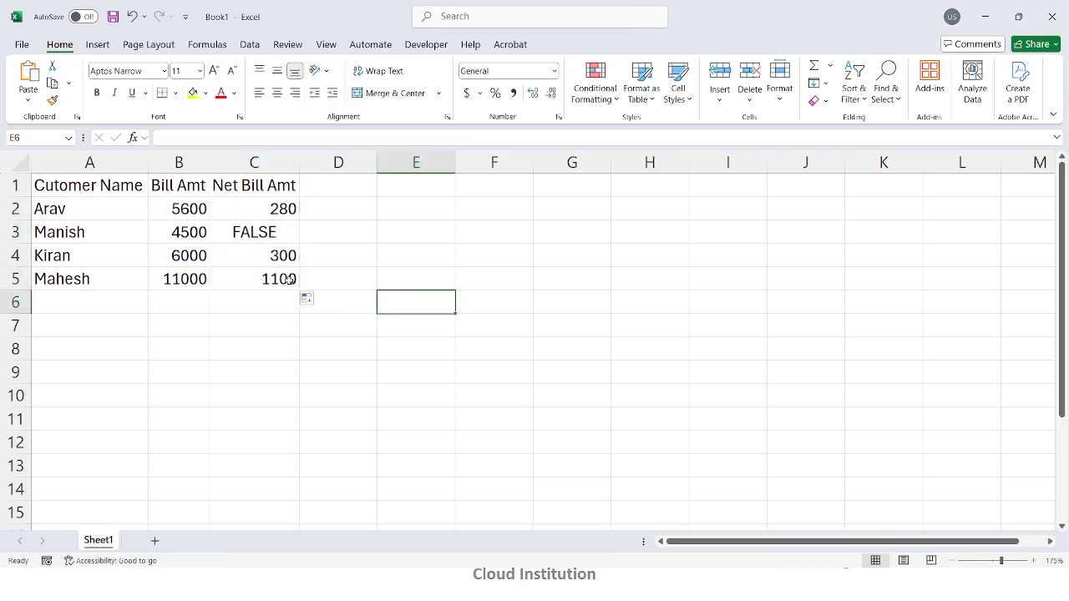
Step: Add 0 as the value if false of the nested IF in the C3 formula
left_click(281, 237)
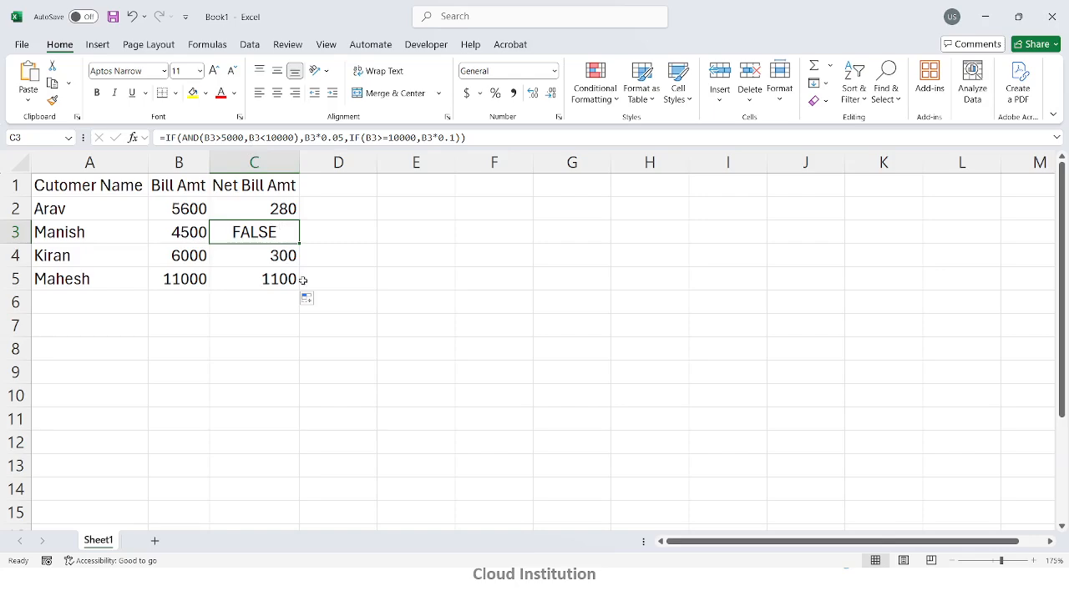
double_click(291, 233)
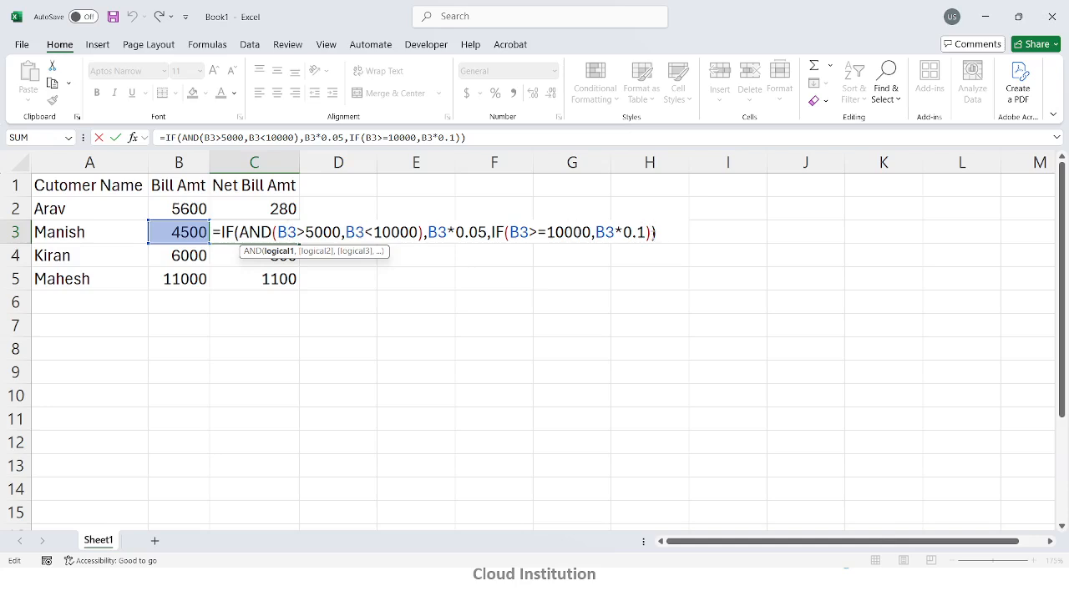
left_click(646, 232)
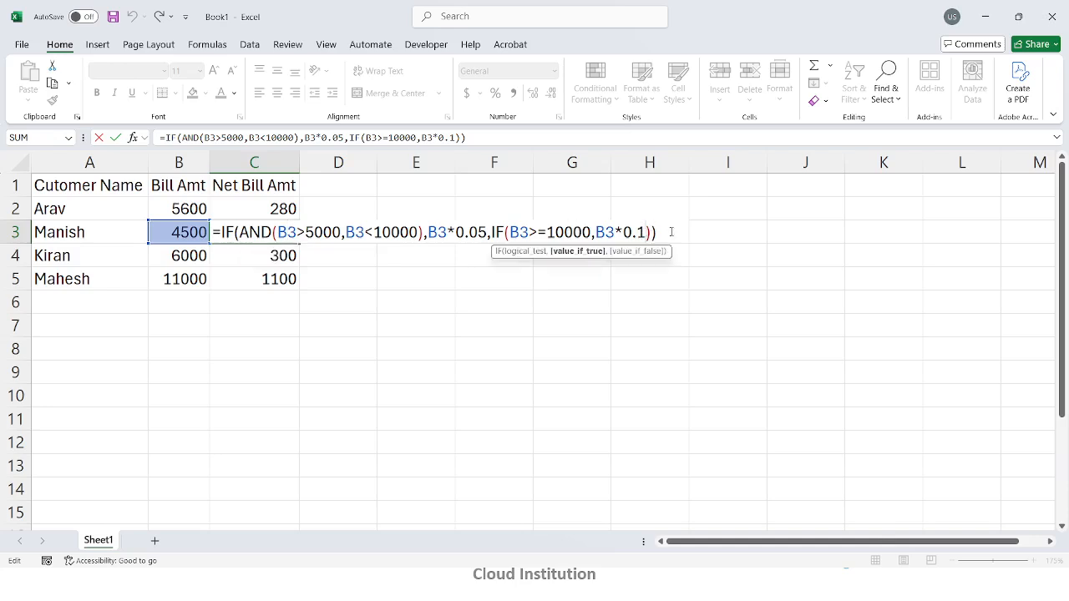
type(",")
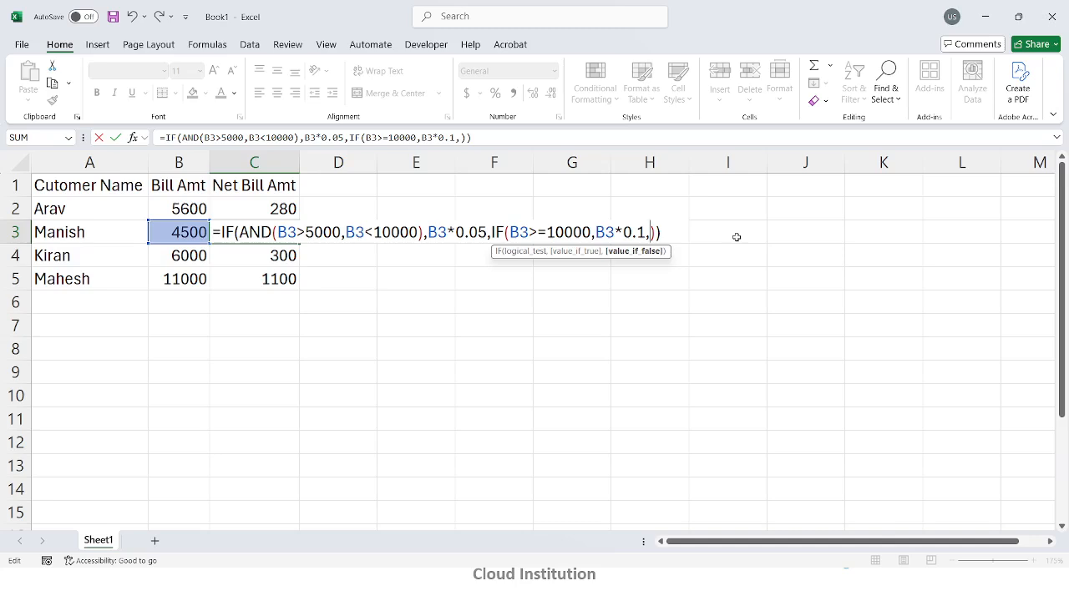
type("0")
key("Return")
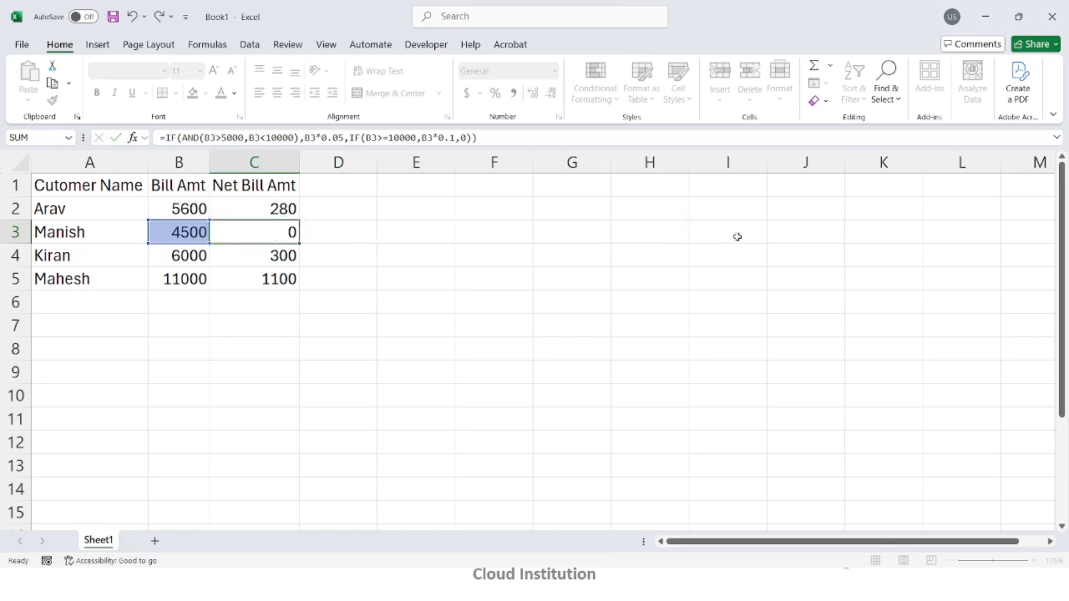
Step: Check the formula in C3 and the reason for its error indicator
left_click(251, 230)
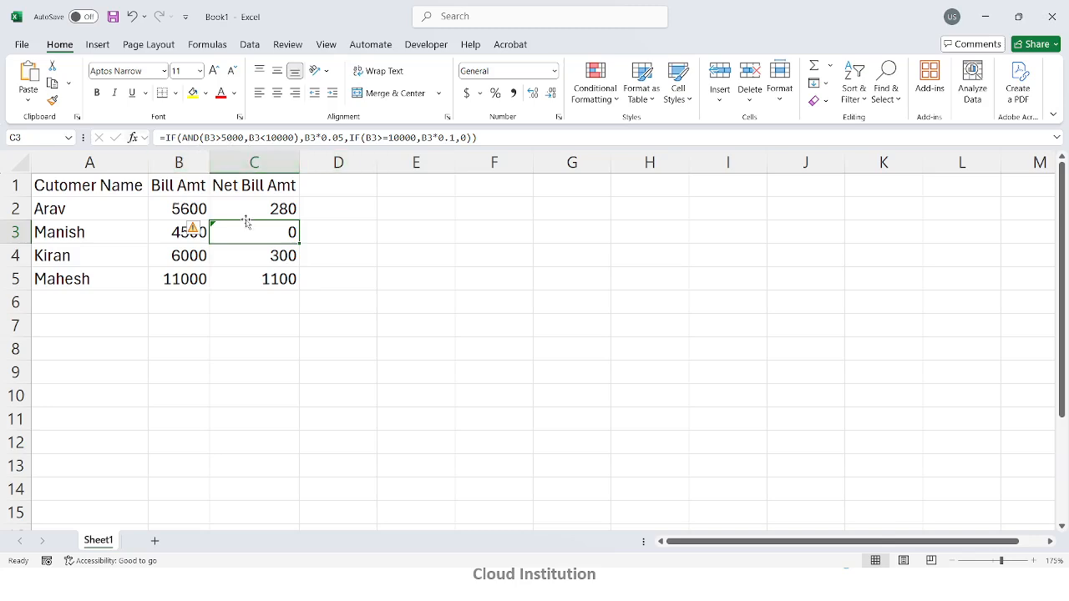
left_click(334, 282)
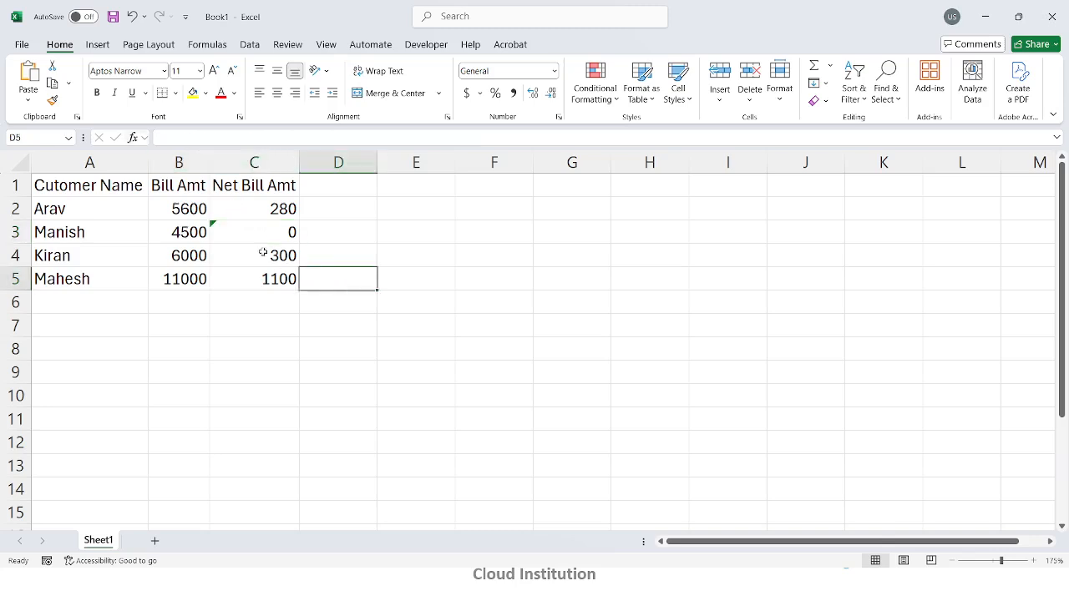
left_click(225, 232)
left_click(205, 231)
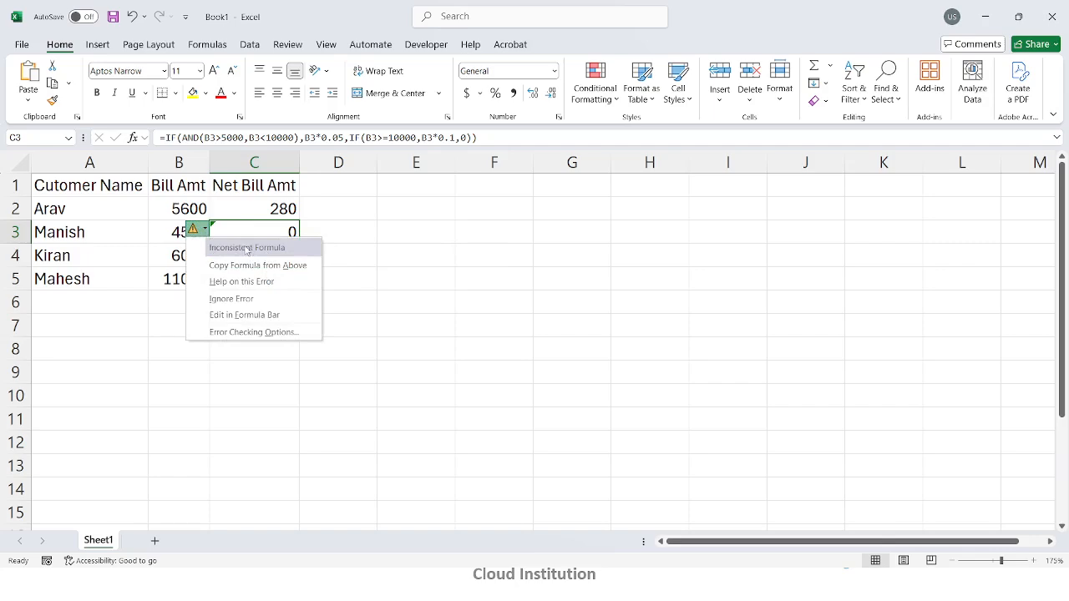
left_click(380, 279)
Step: Copy the corrected formula from C3 to C2 and fill it down to C5
left_click(250, 231)
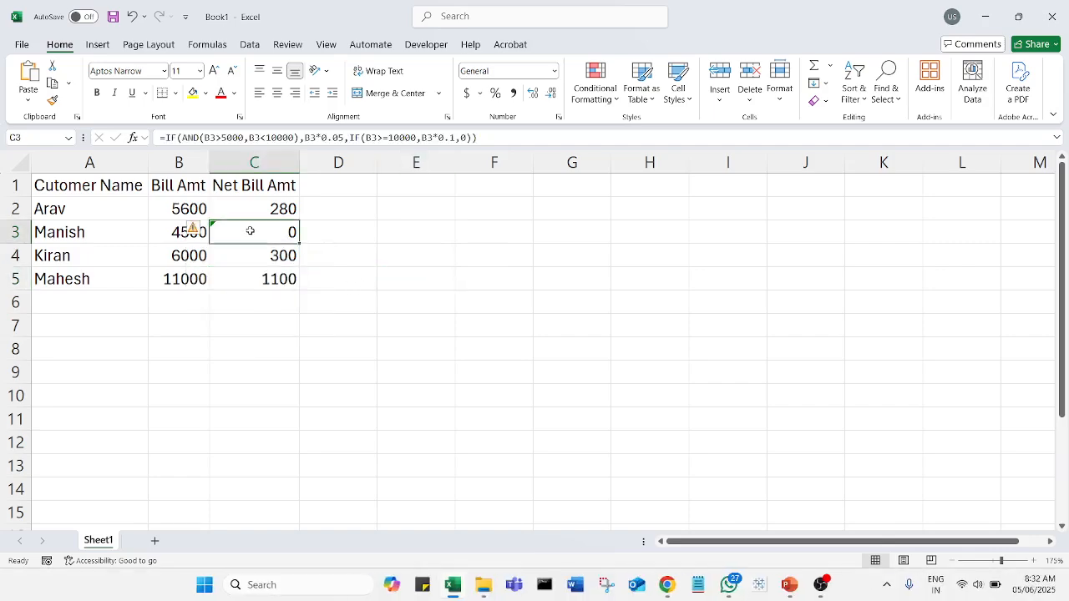
key("ctrl+c")
left_click(258, 208)
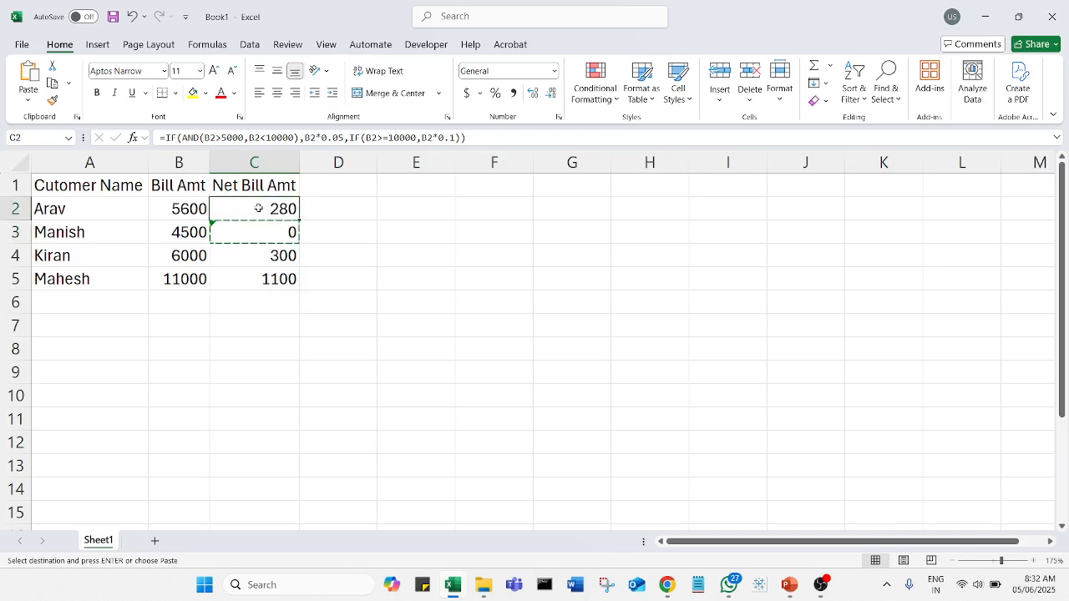
key("ctrl+v")
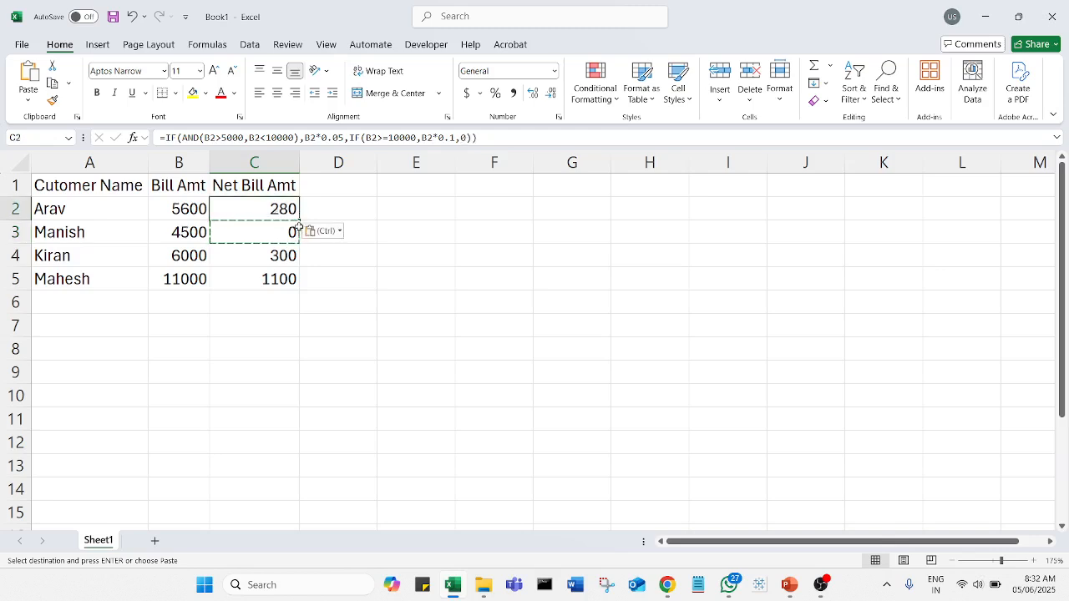
left_click_drag(300, 222, 303, 289)
left_click(389, 288)
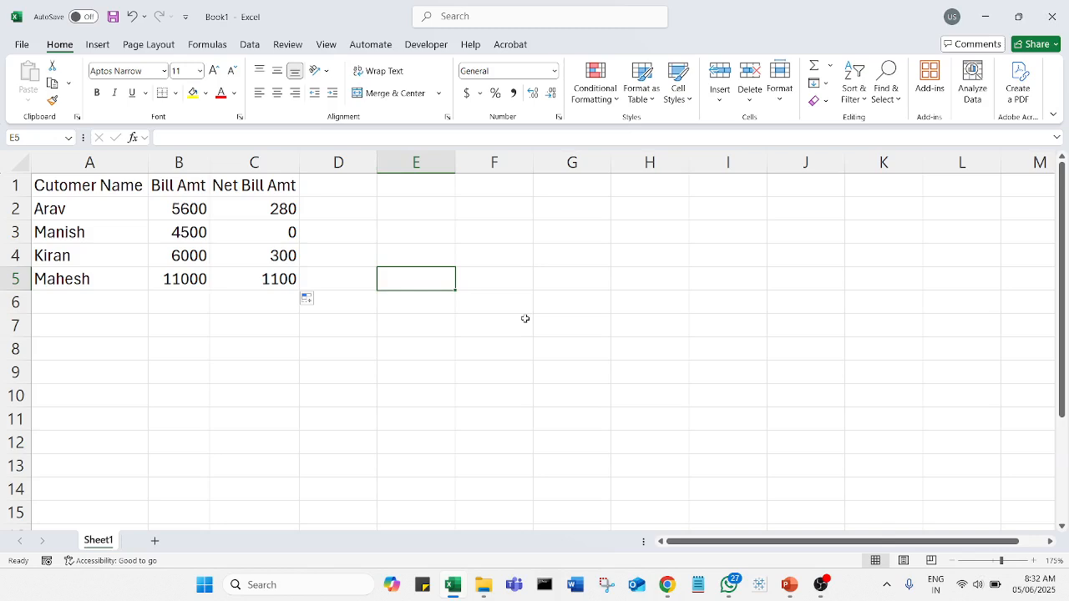
Step: Test the formula's 5000 limit by setting the bill amount in B3 to 5000 and to 5001
left_click(195, 232)
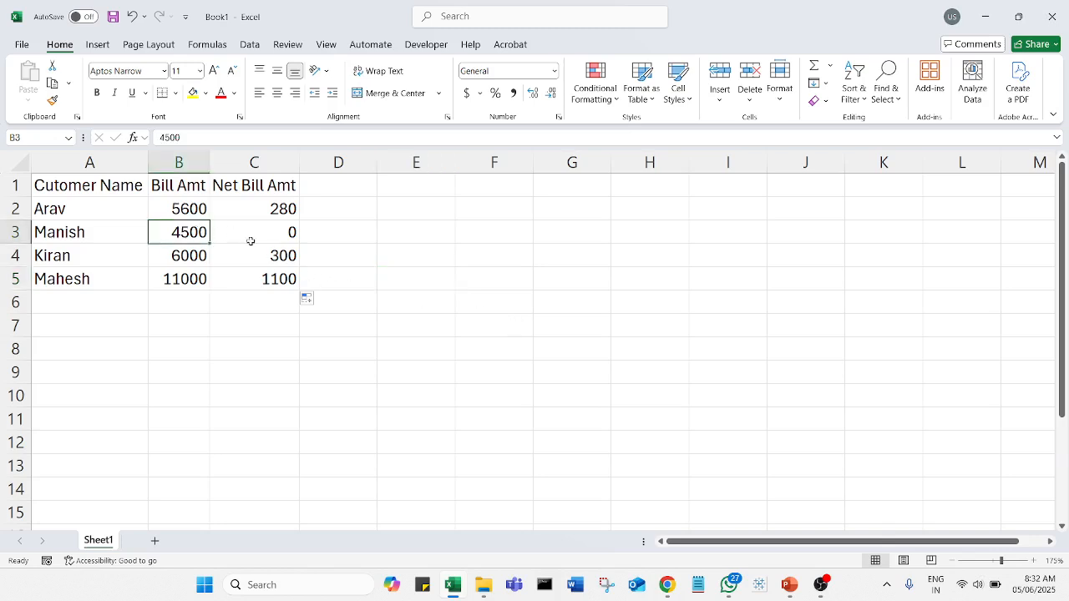
type("5000")
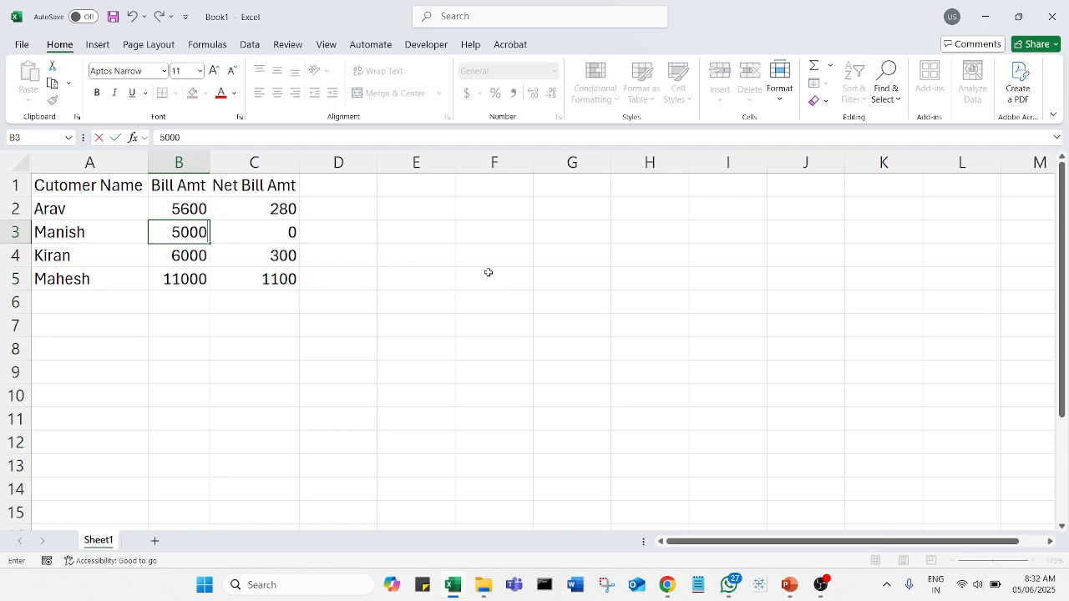
key("Return")
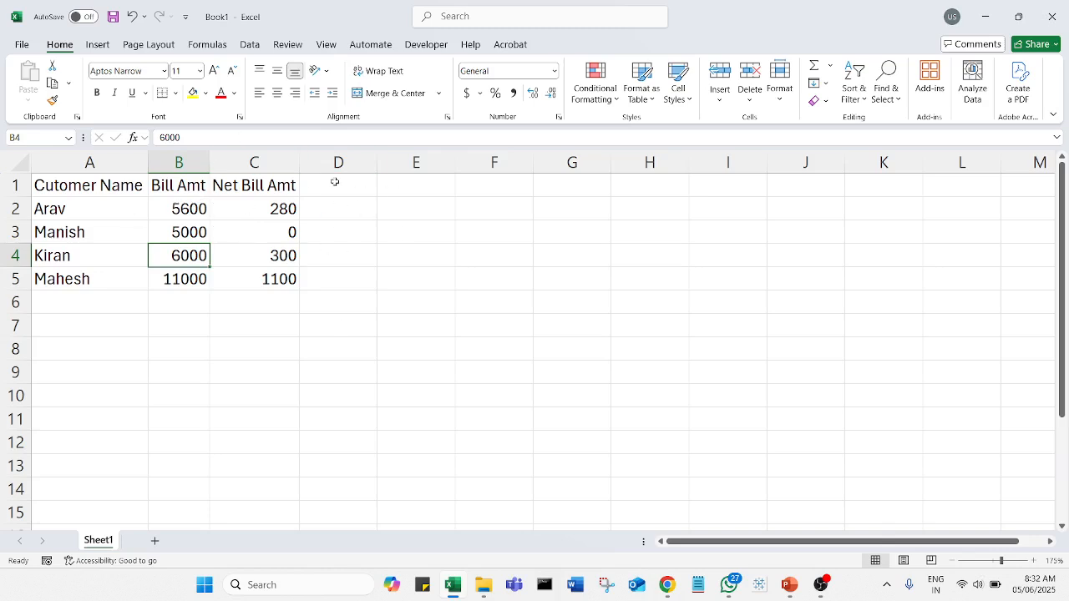
left_click(204, 228)
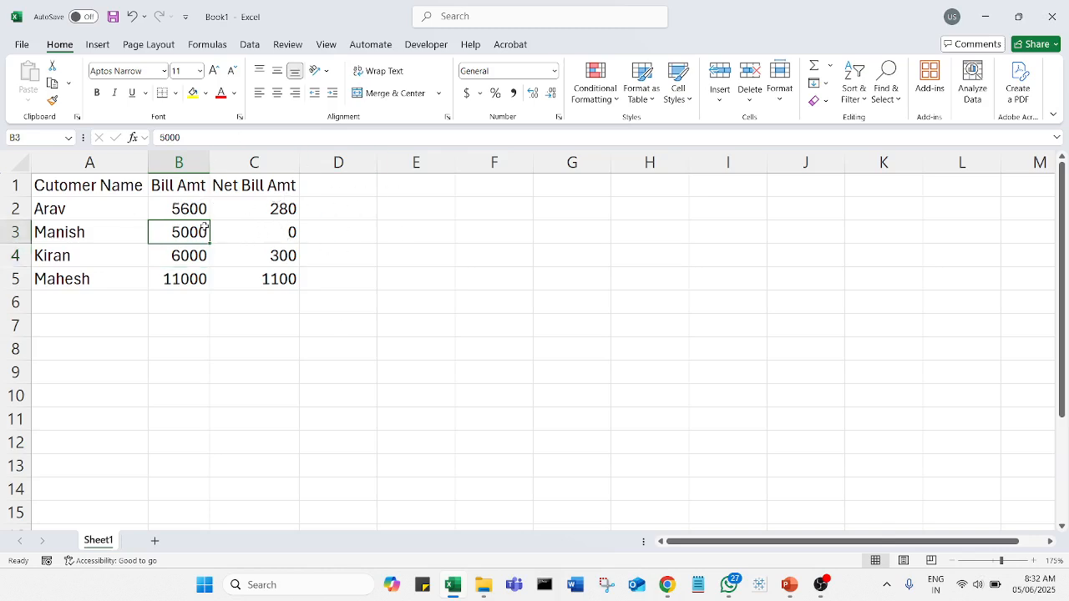
type("5001")
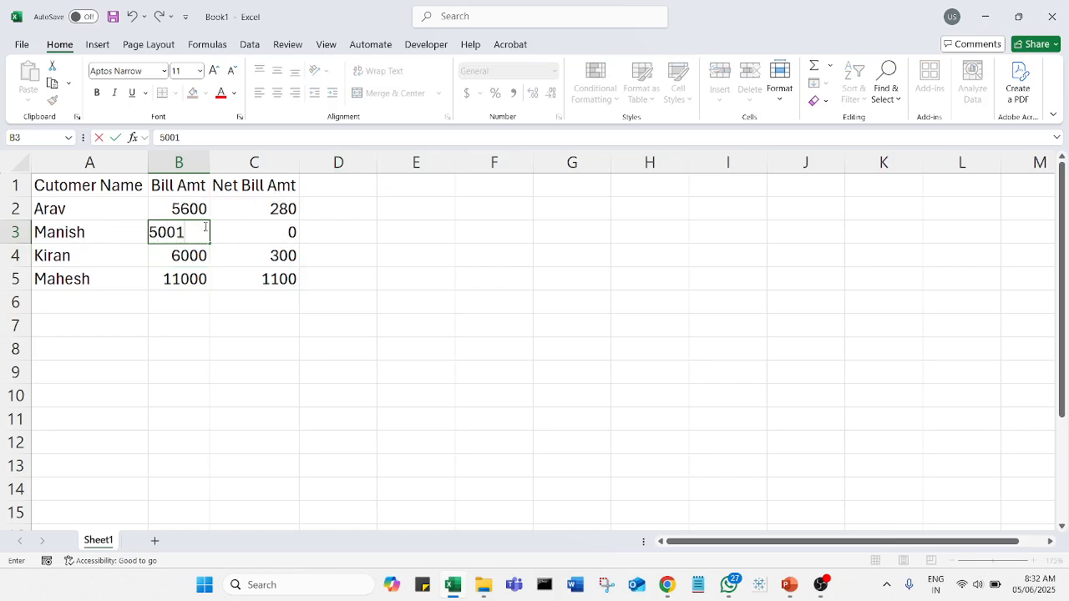
key("Return")
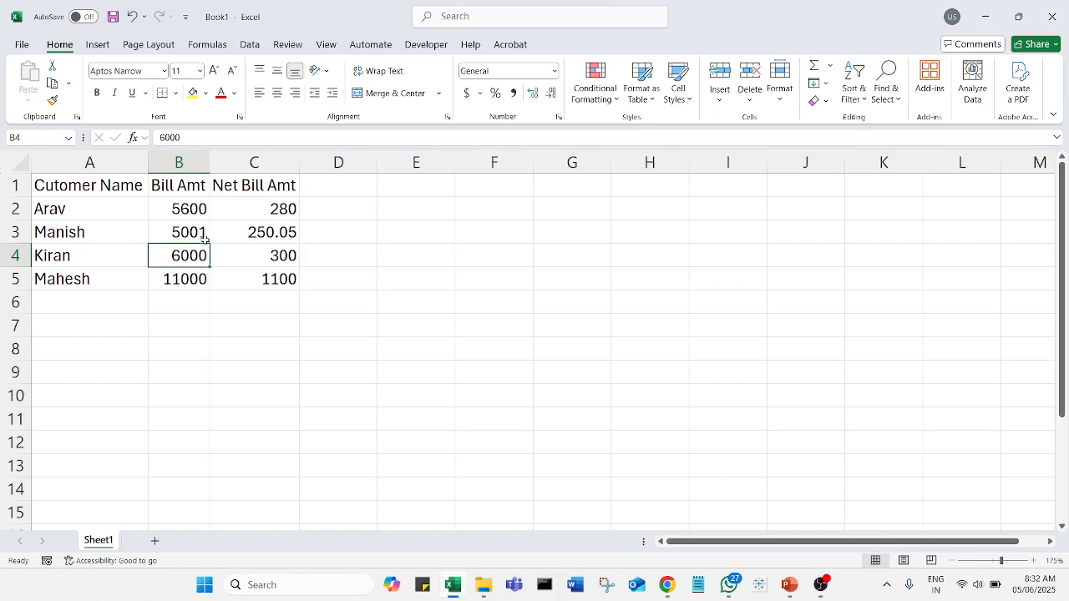
Step: Change the first AND condition in the C2 formula to B2>=5000
left_click(257, 205)
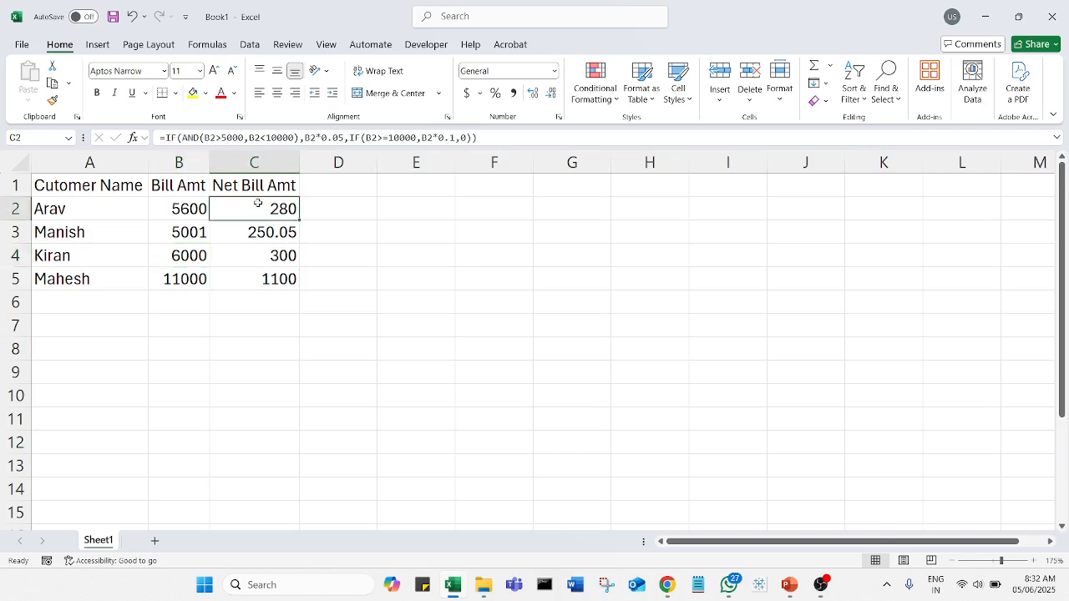
double_click(248, 209)
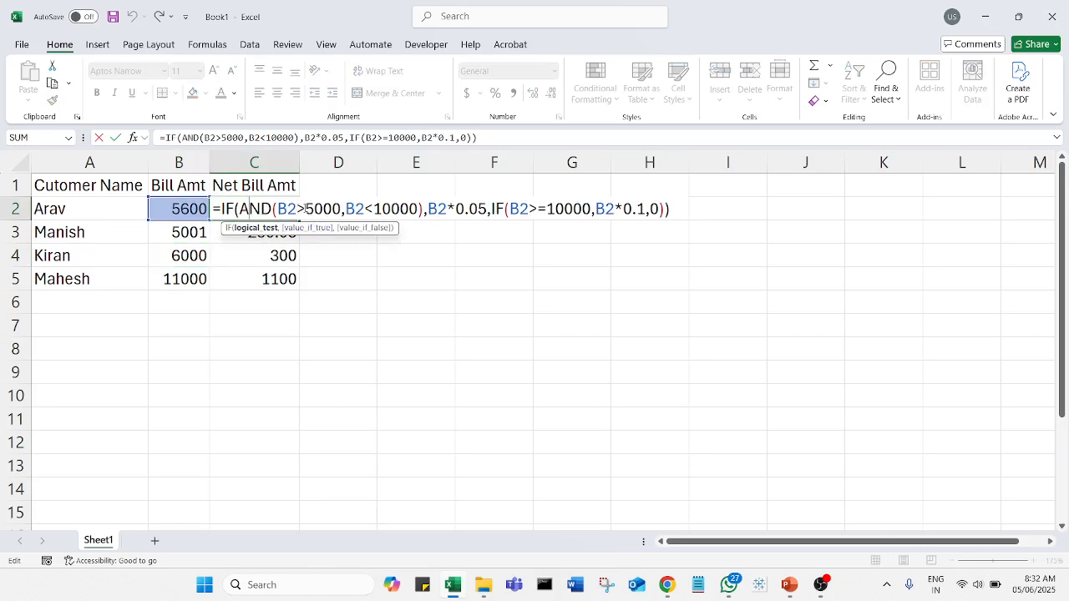
left_click(304, 208)
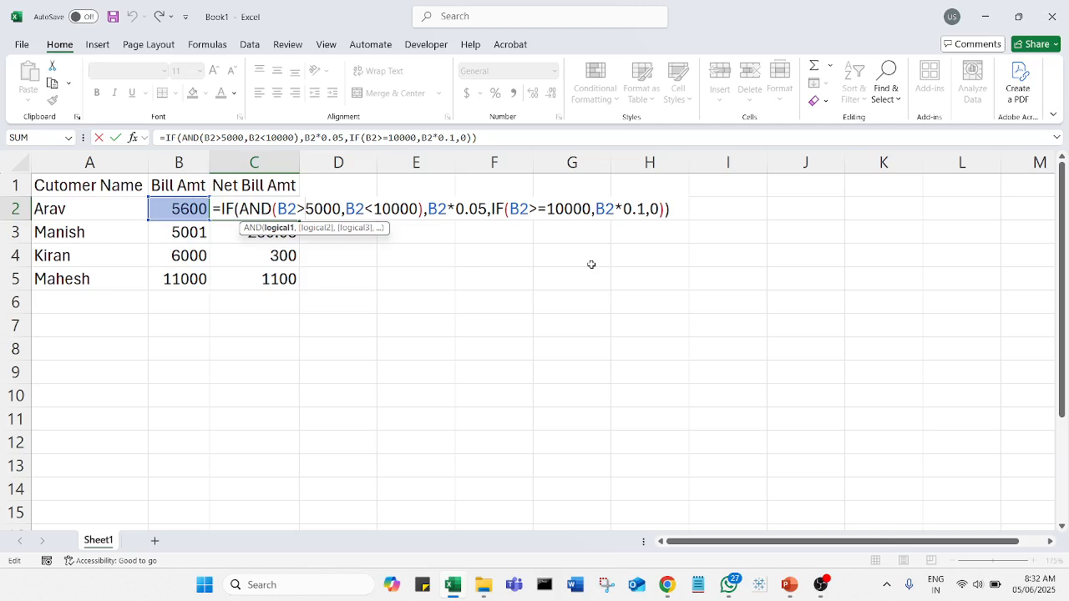
type("=")
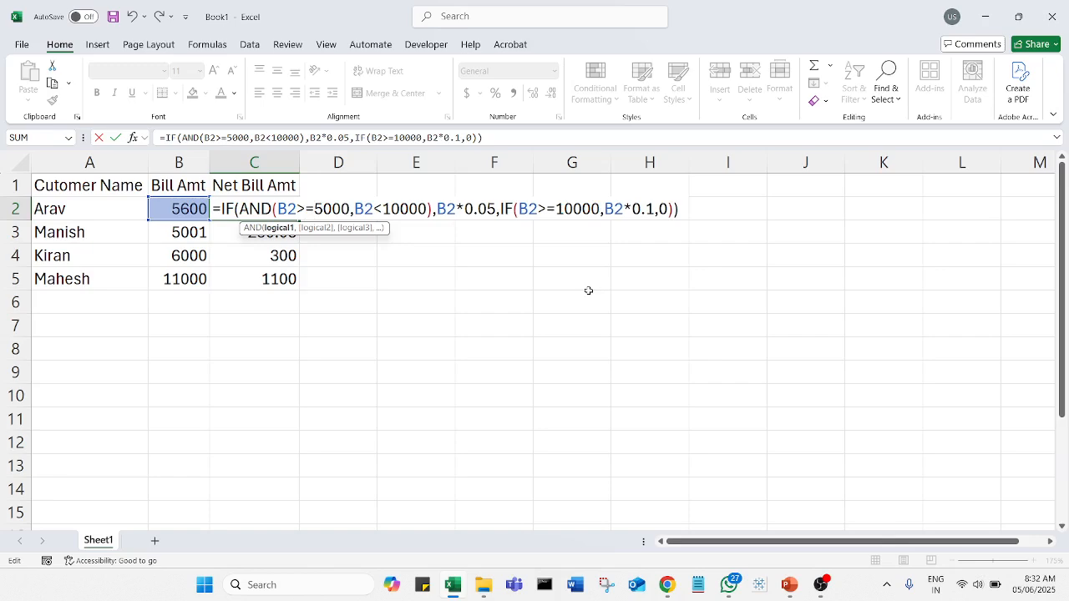
key("Return")
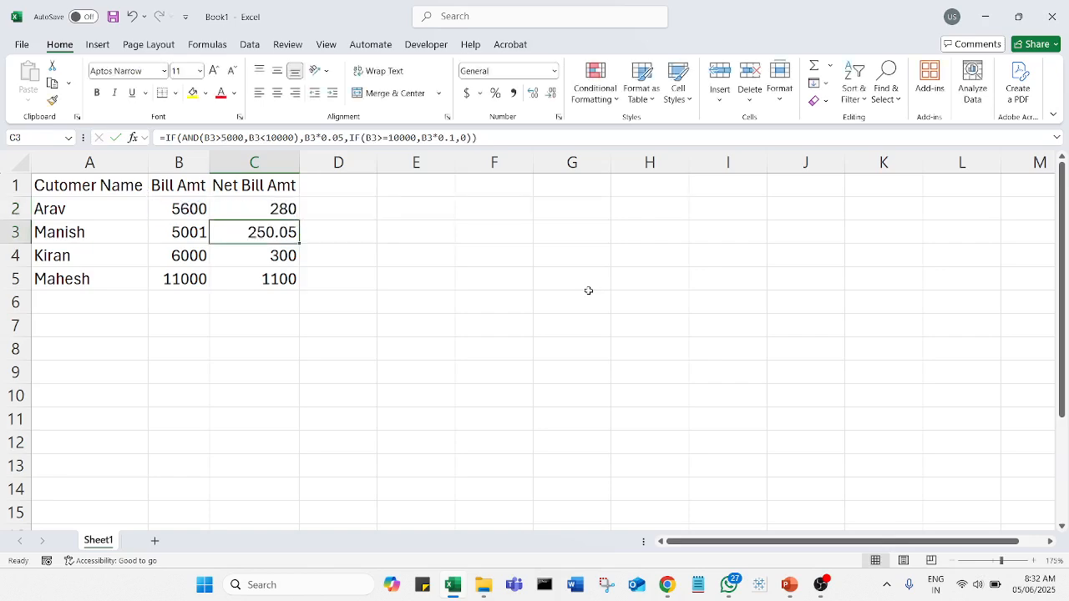
Step: Set the bill amount in B3 to 5000 to test the lower limit
left_click(202, 234)
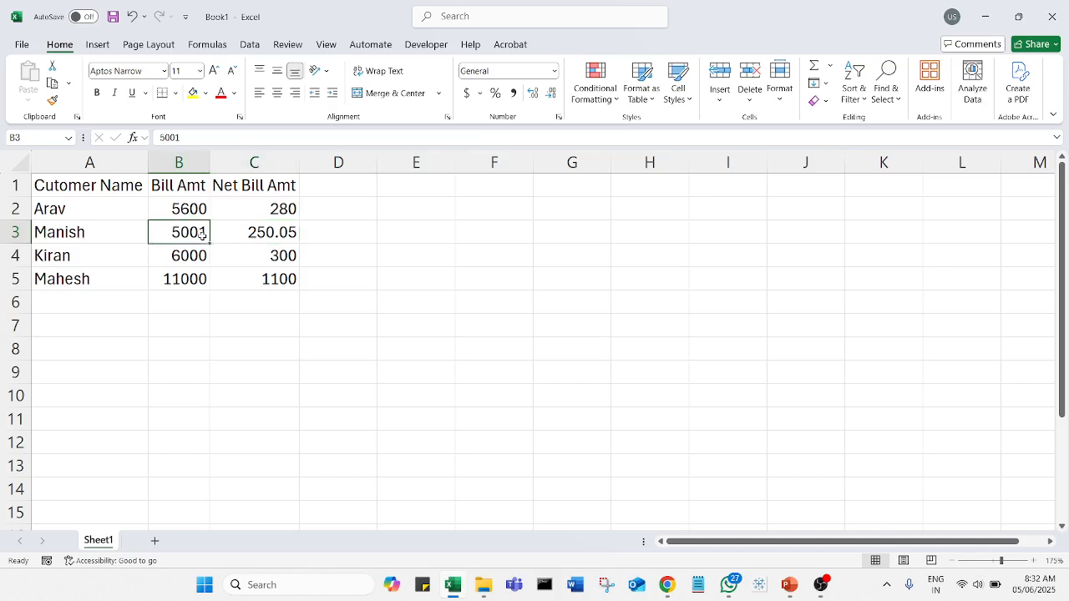
type("5000")
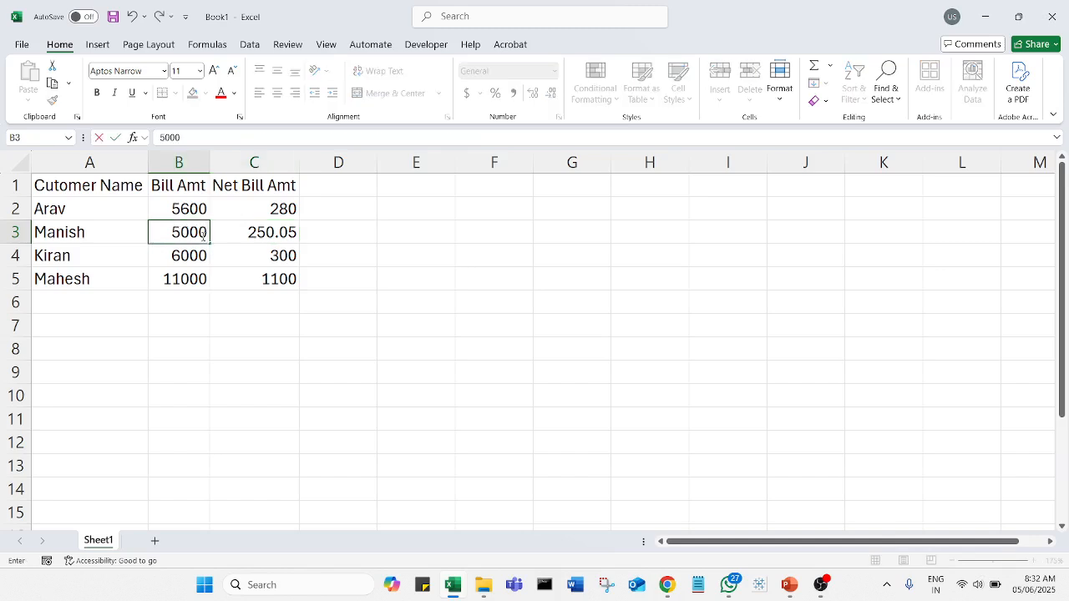
key("Return")
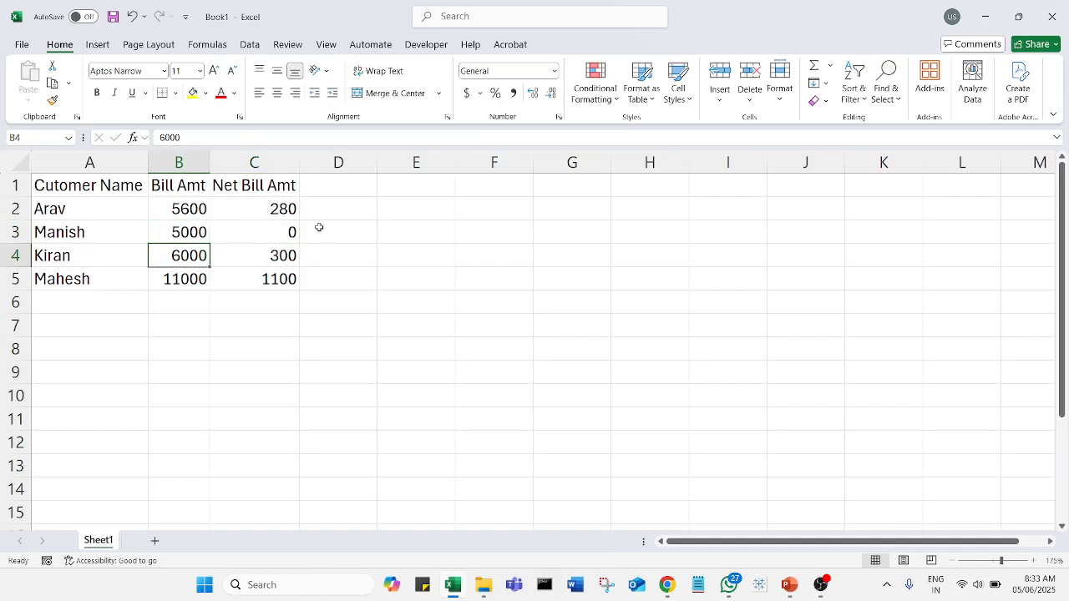
Step: Fill the updated formula from C2 down to C5, and extend it from C5 through C9
left_click(257, 208)
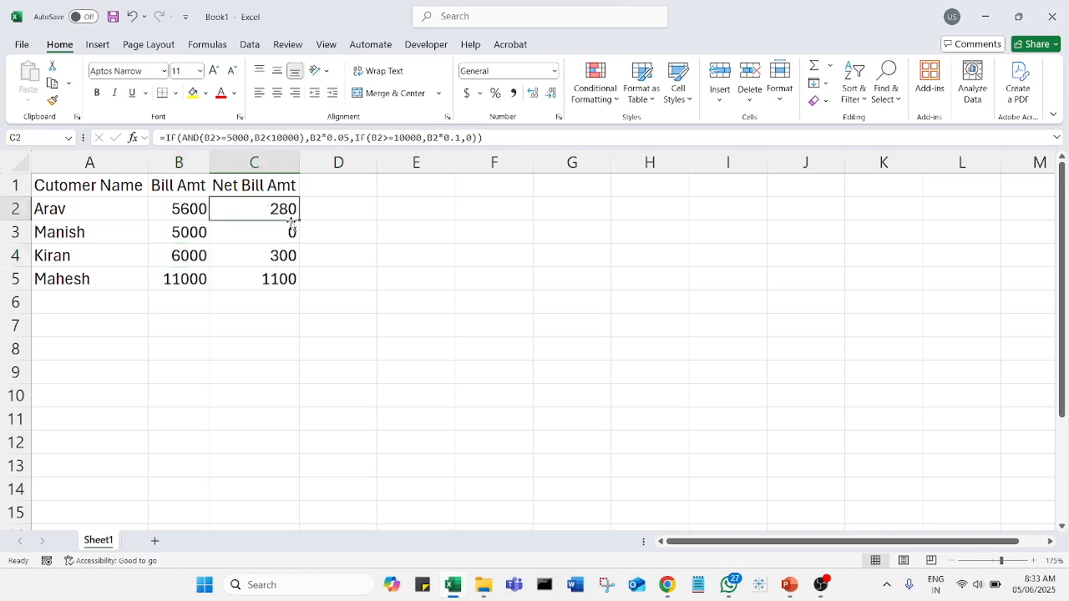
left_click_drag(300, 219, 321, 284)
left_click(376, 280)
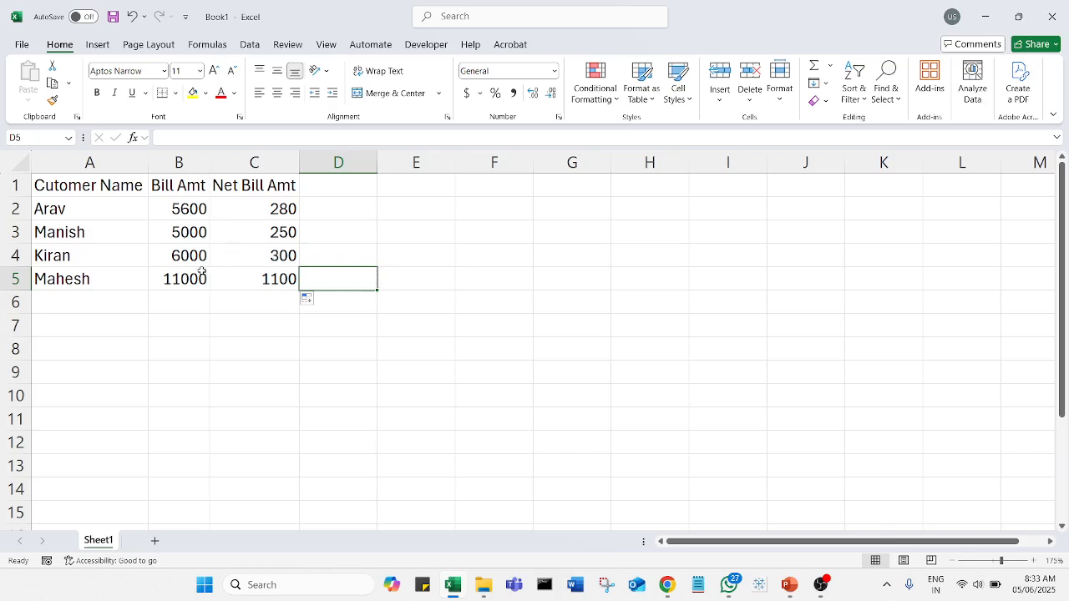
left_click(261, 281)
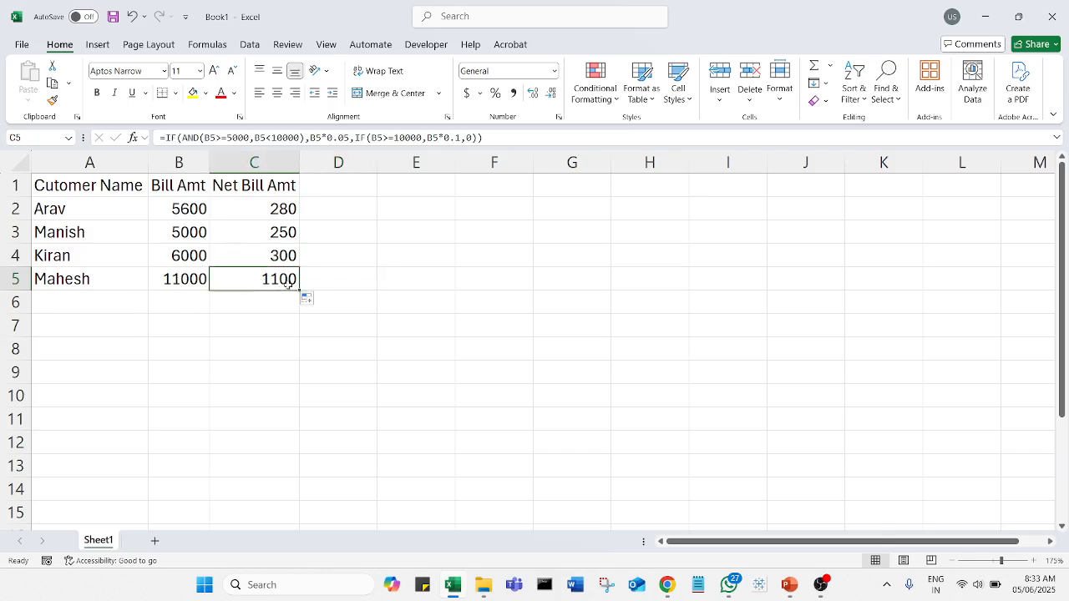
left_click_drag(299, 290, 300, 384)
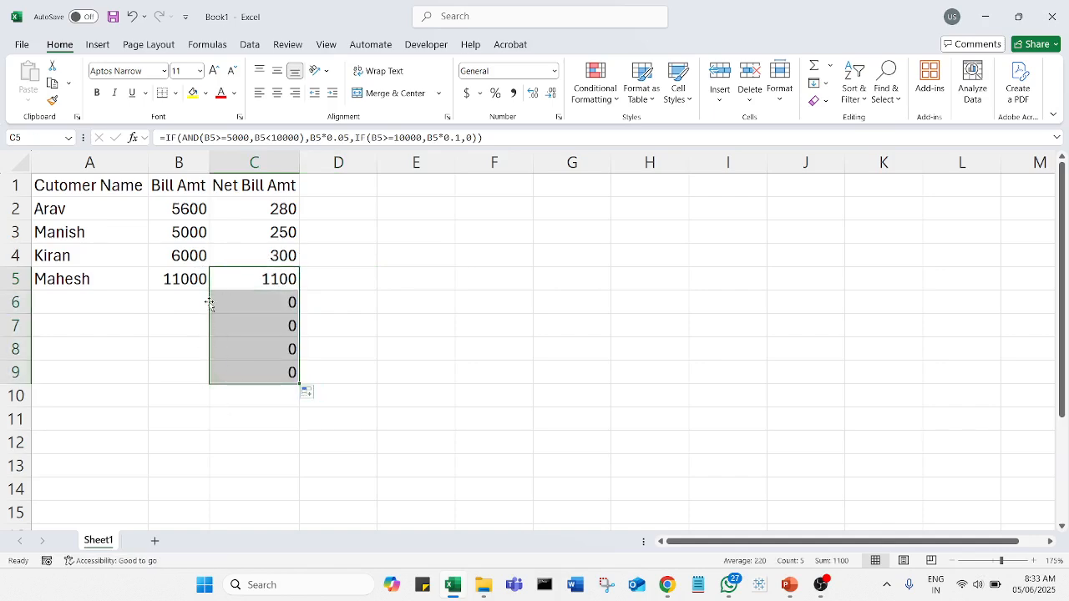
Step: Add a new customer in row 6 with the customer's name and a bill amount of 4500
left_click(127, 302)
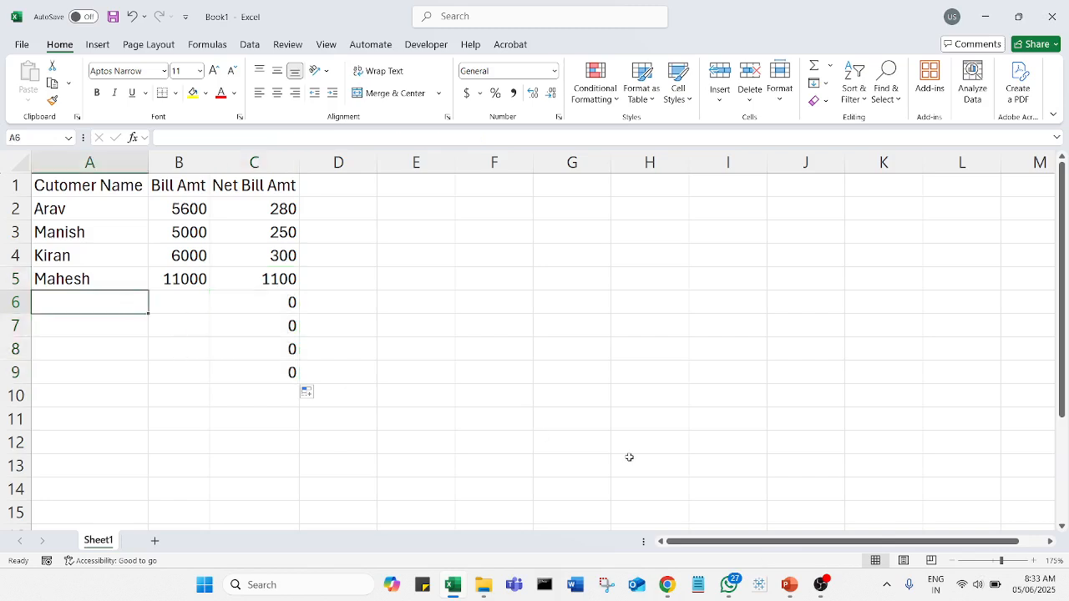
type("tina")
key("Tab")
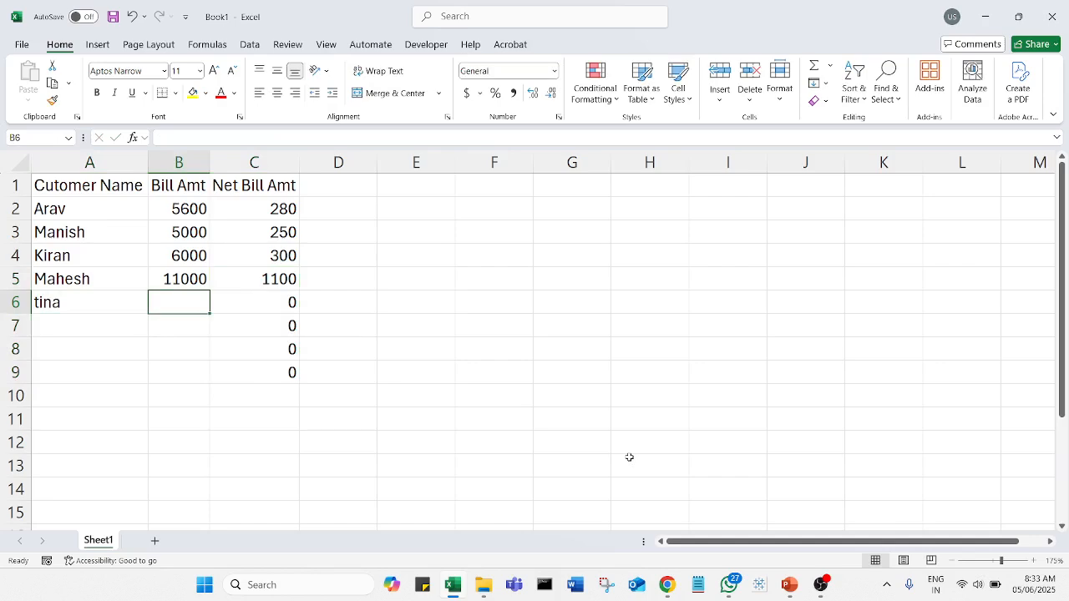
type("4500")
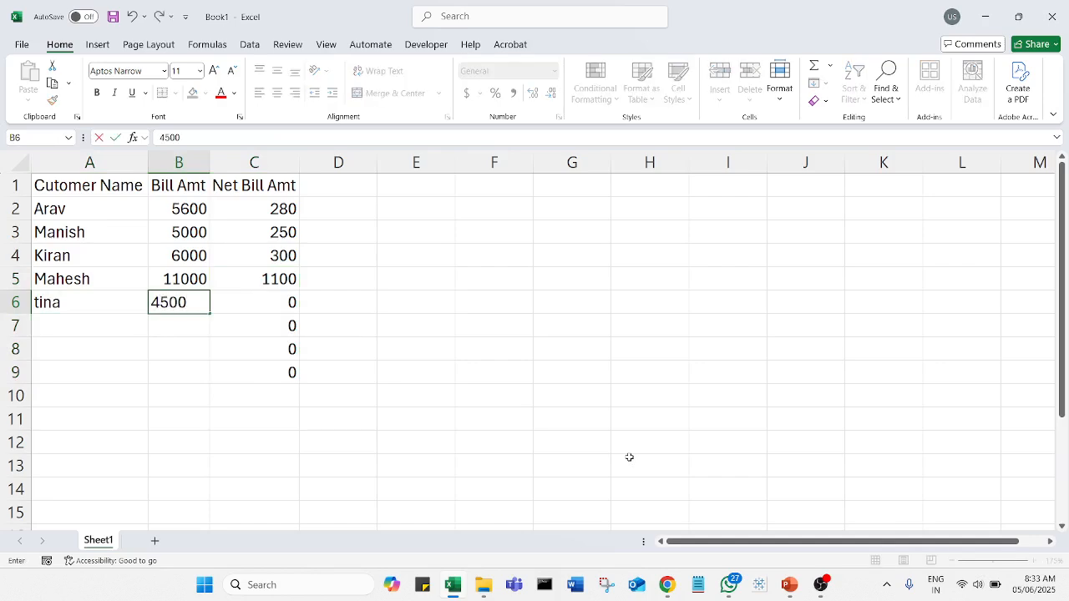
key("Tab")
key("Return")
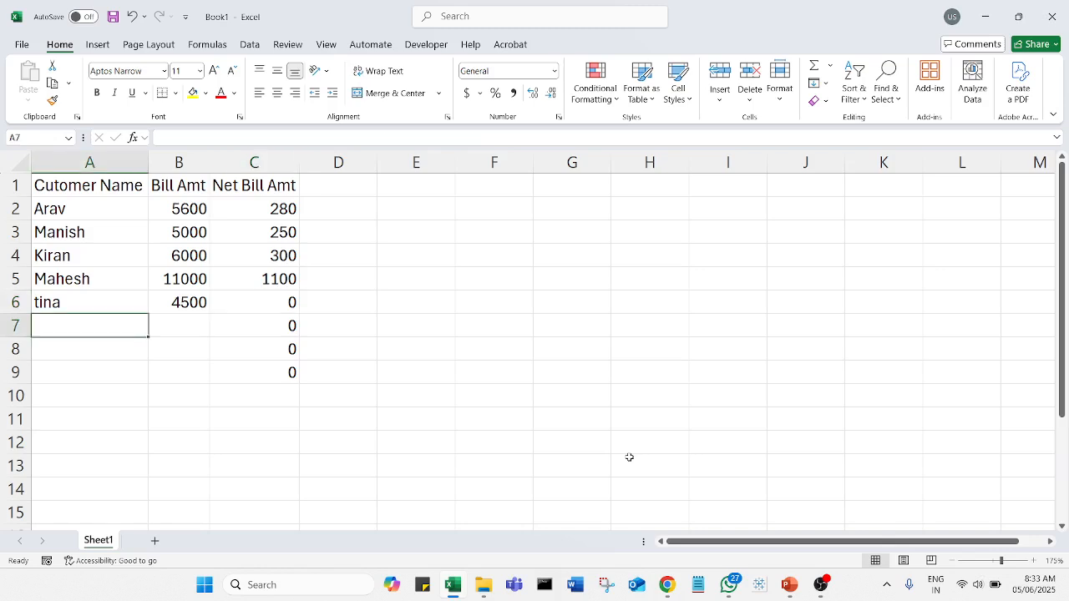
Step: Add another customer in row 7 with the customer's name and a bill amount of 40000
type("Uttam")
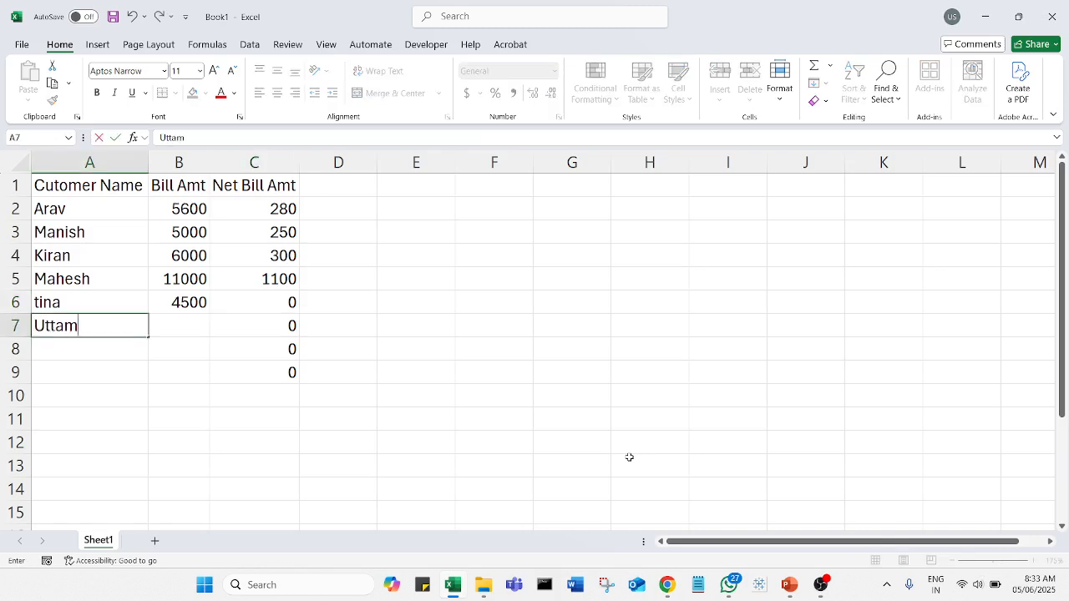
key("Tab")
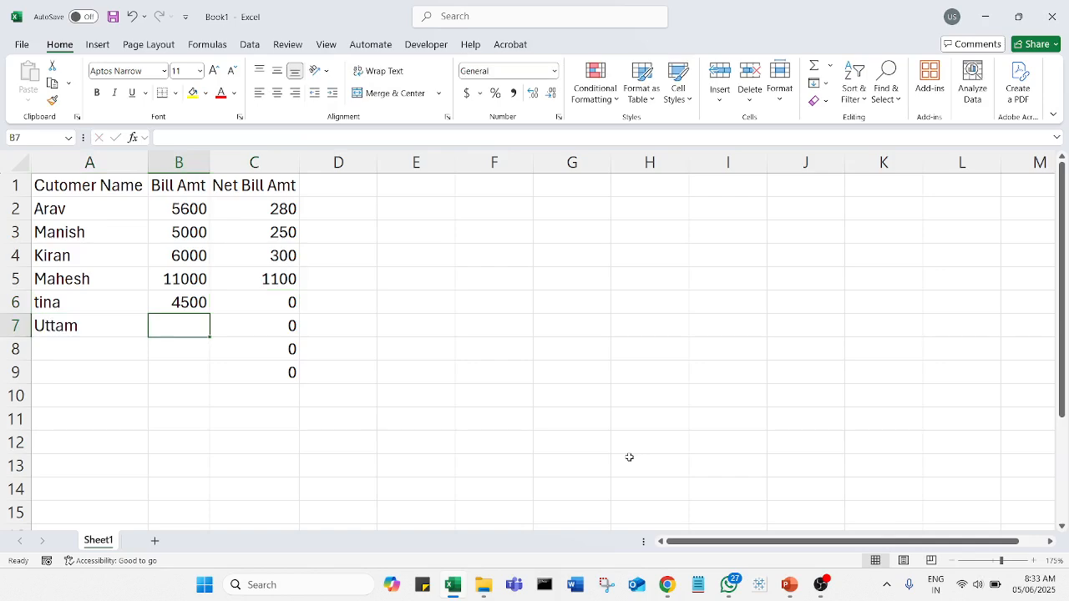
type("40000")
key("Tab")
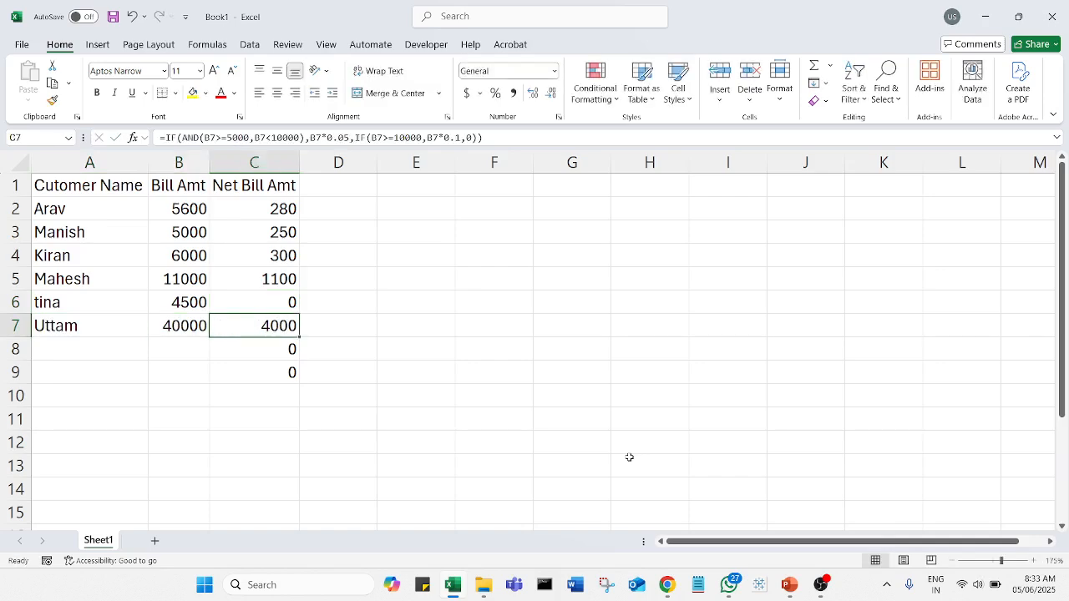
left_click(361, 356)
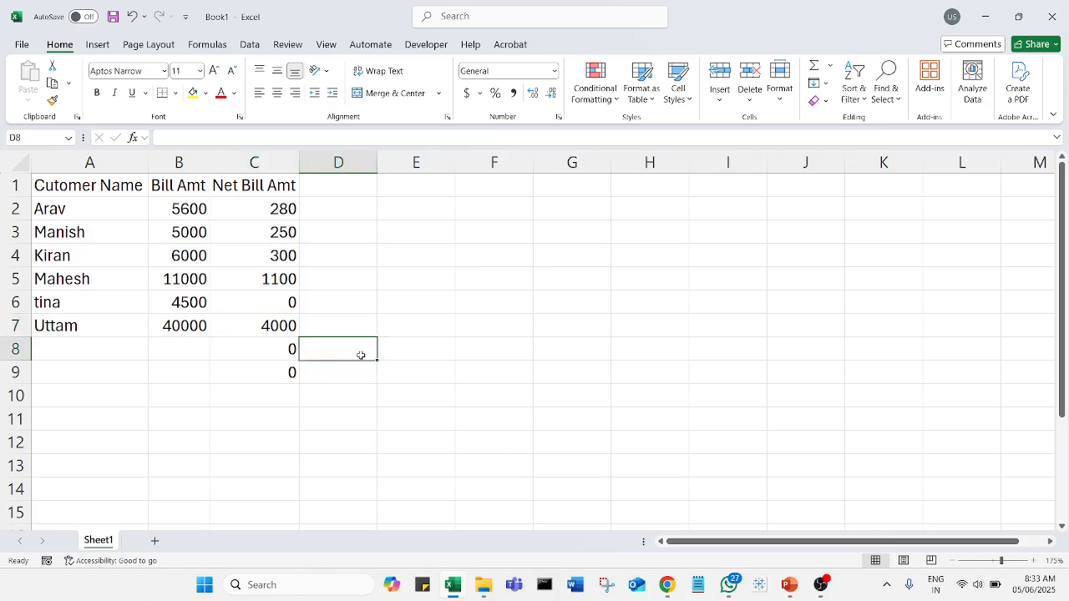
Step: Copy the full text of the formula in C7, leaving the cell's content as it is
left_click(284, 326)
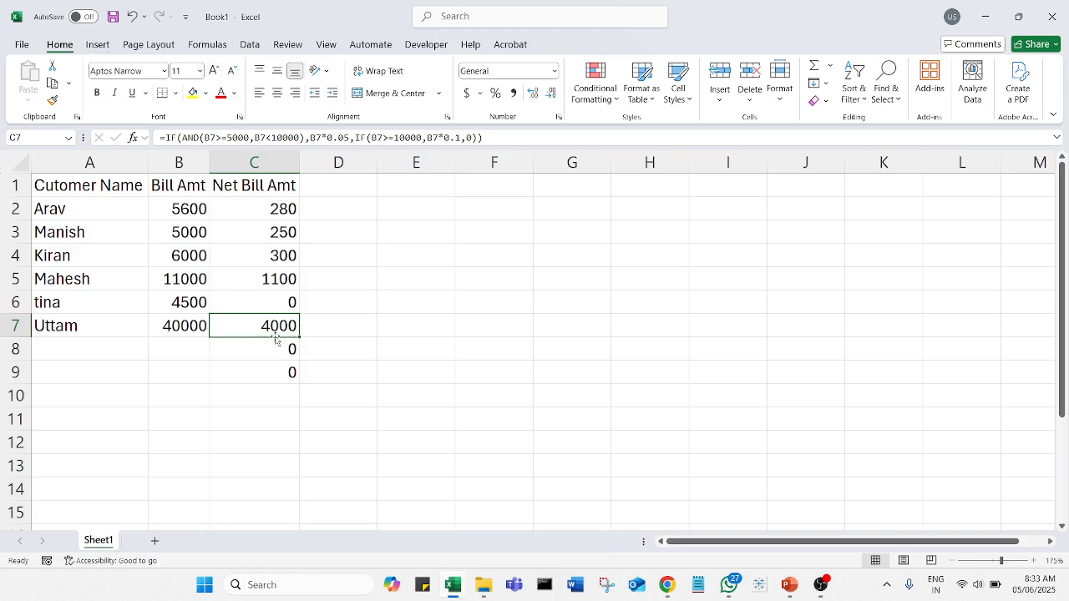
left_click(326, 343)
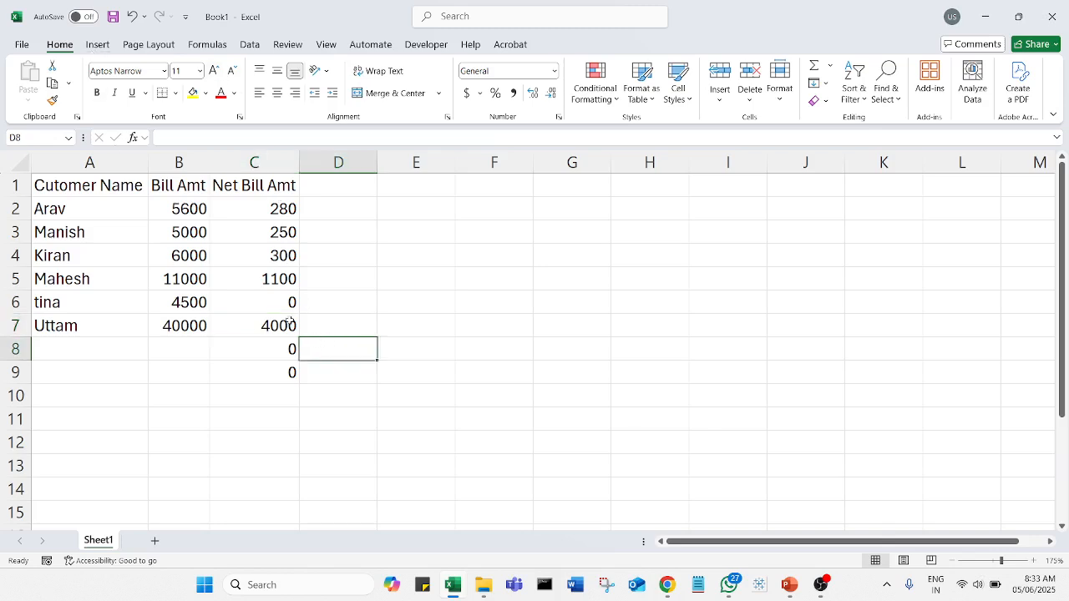
double_click(287, 324)
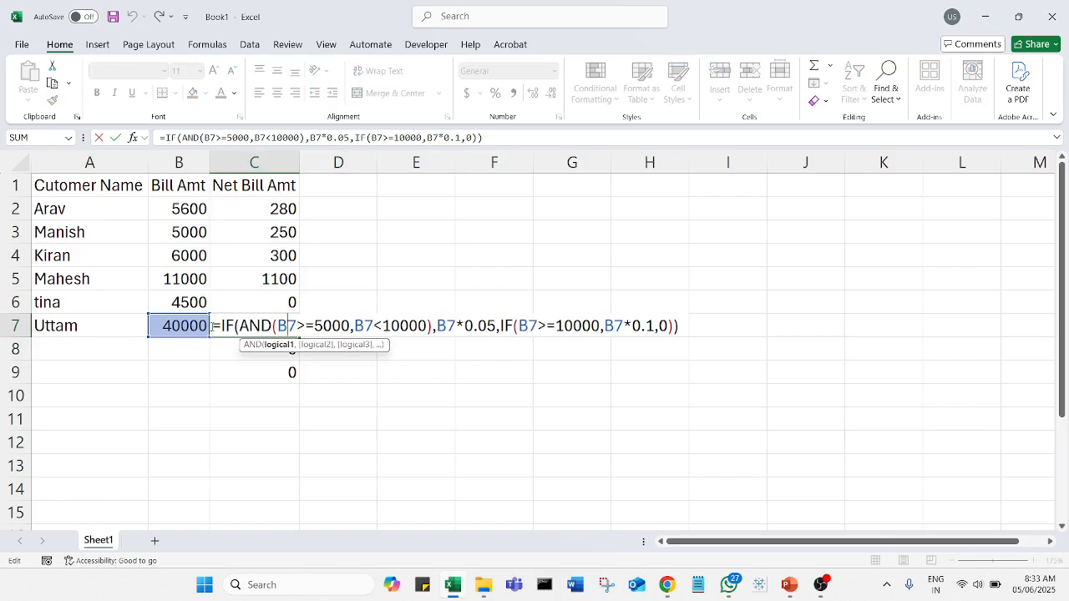
left_click_drag(221, 326, 679, 325)
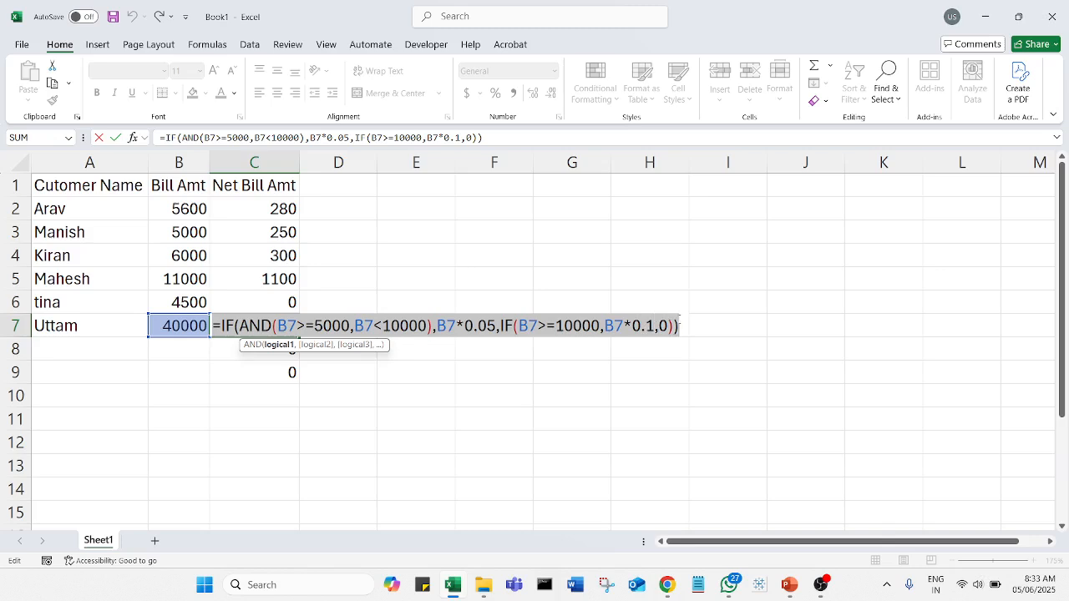
left_click(651, 417)
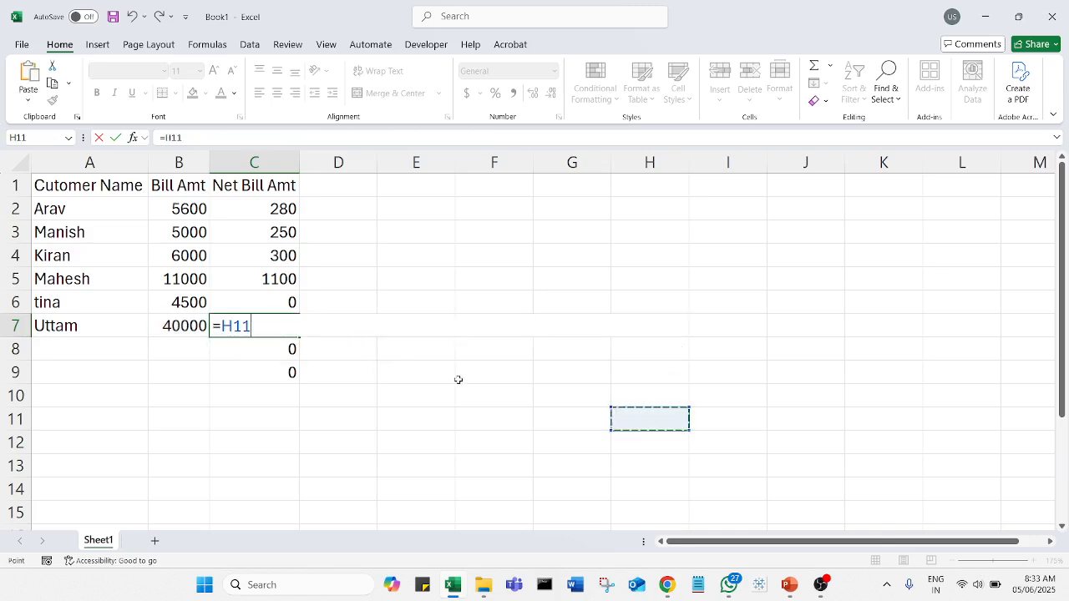
key("Escape")
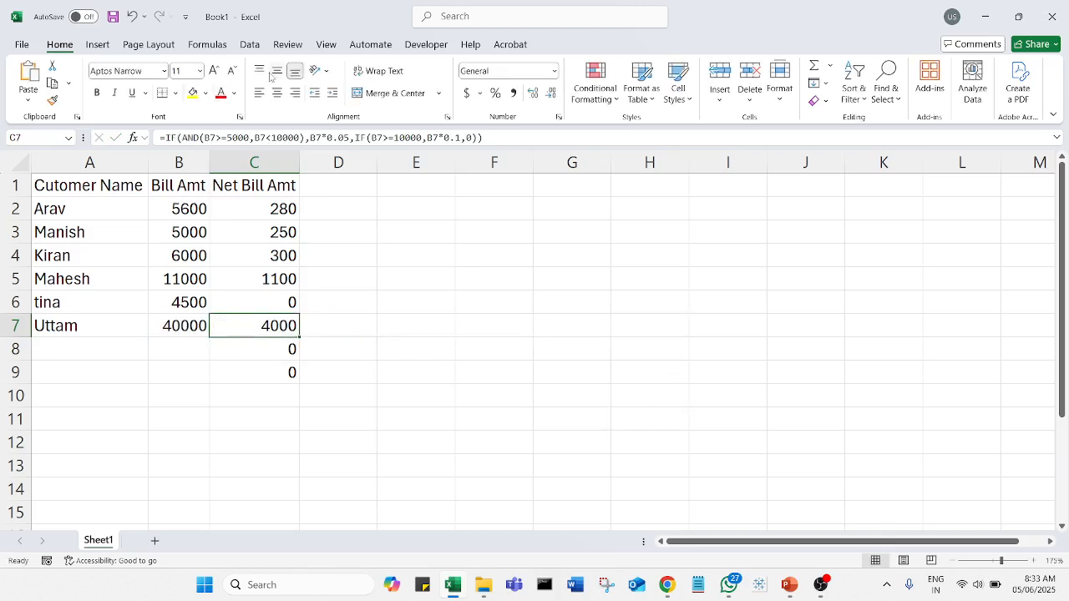
Step: Insert a text box in the empty area beside the table around row 5 and paste the copied formula into it
left_click(92, 47)
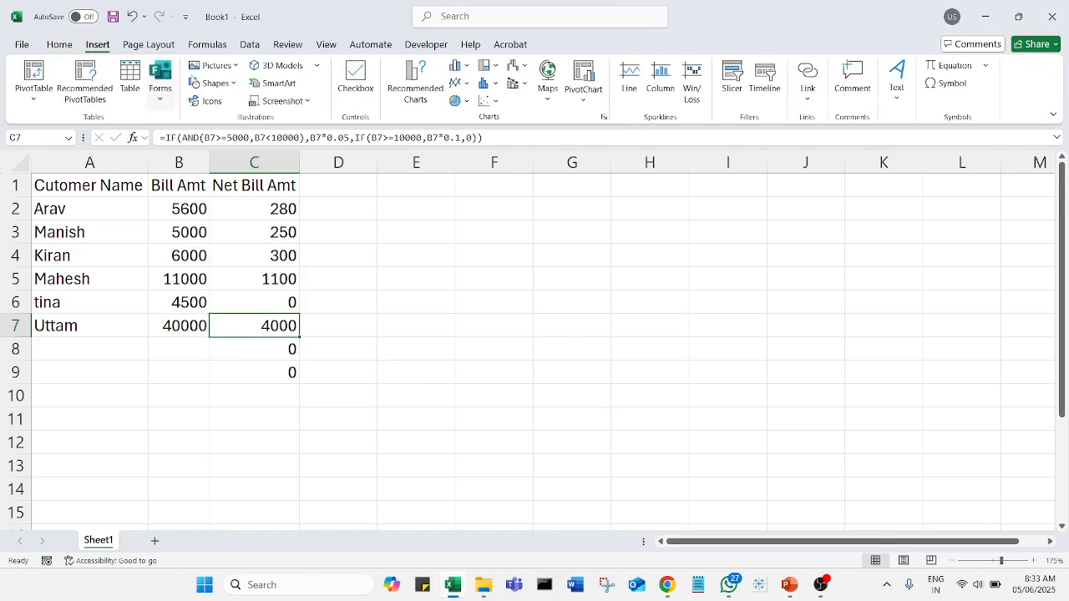
left_click(225, 83)
left_click(195, 122)
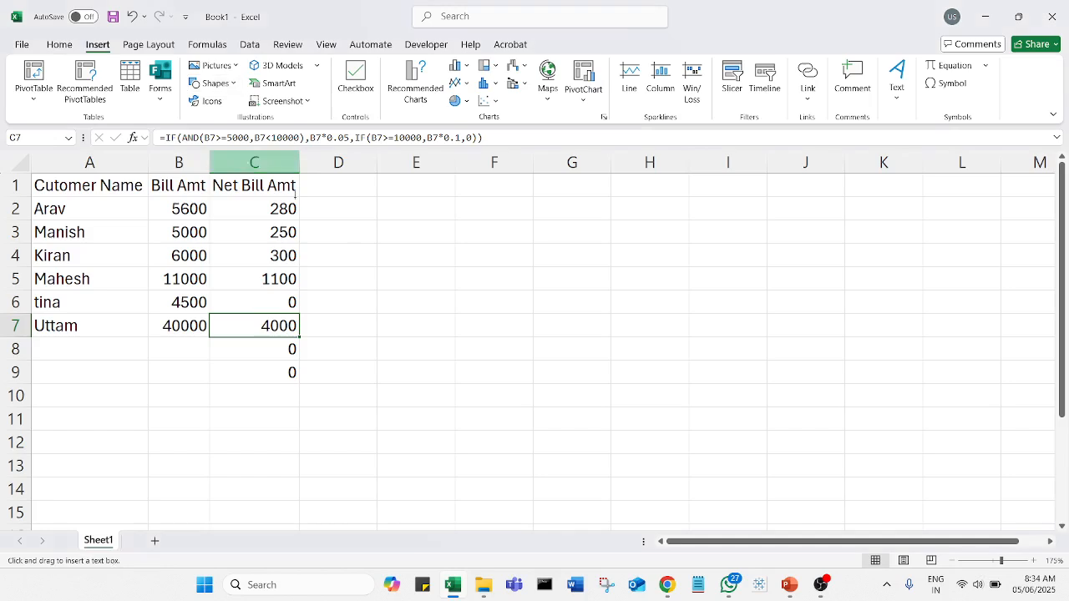
left_click(451, 259)
key("ctrl+v")
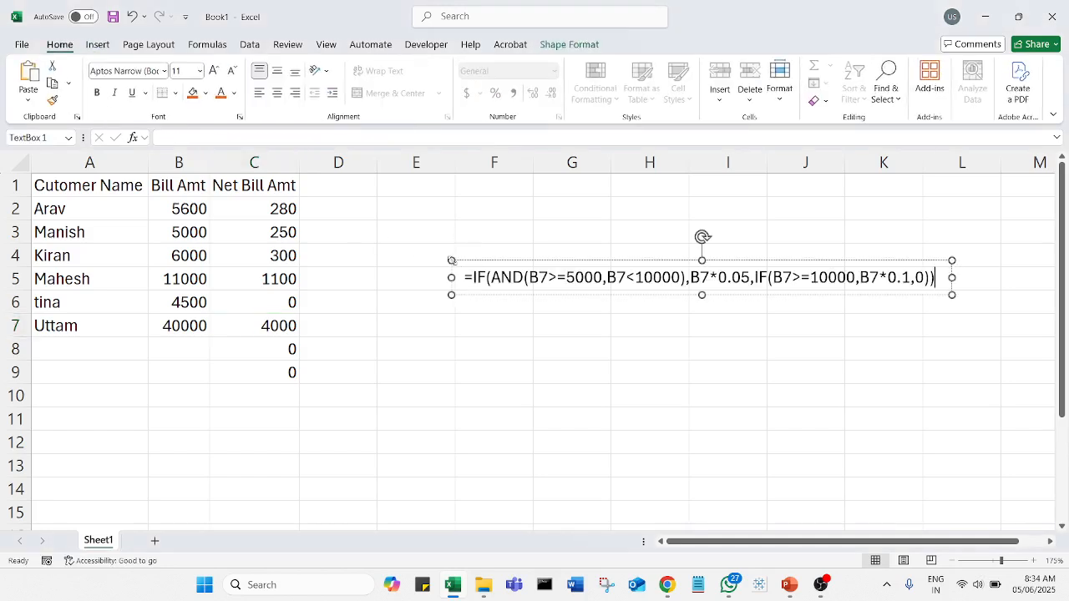
Step: Apply the orange outline shape style to the formula text box and move it below the table to row 11
left_click(536, 262)
left_click(569, 44)
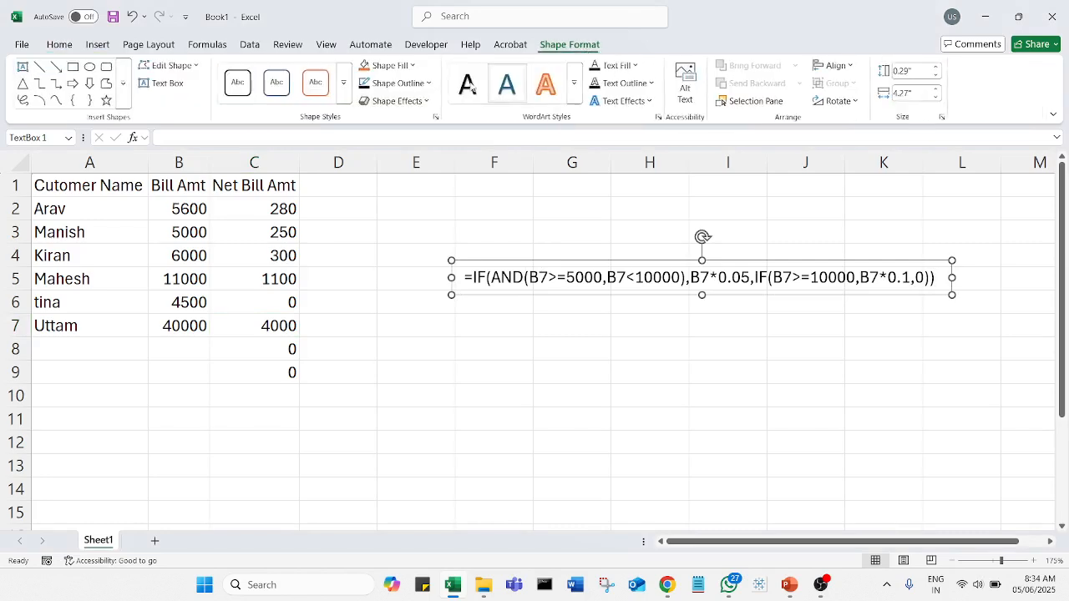
left_click(325, 98)
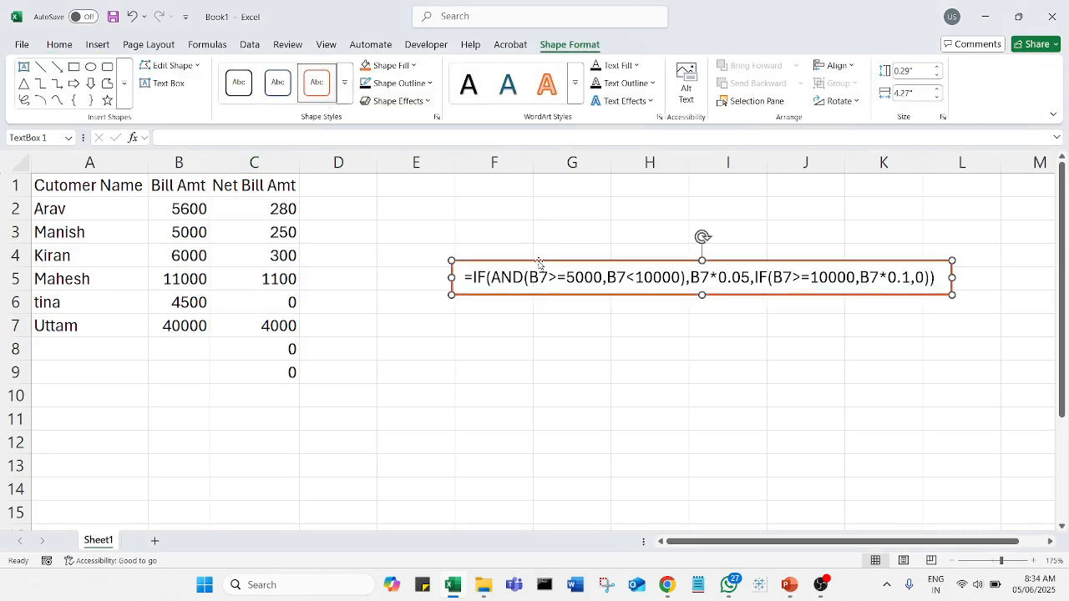
left_click_drag(536, 269, 410, 419)
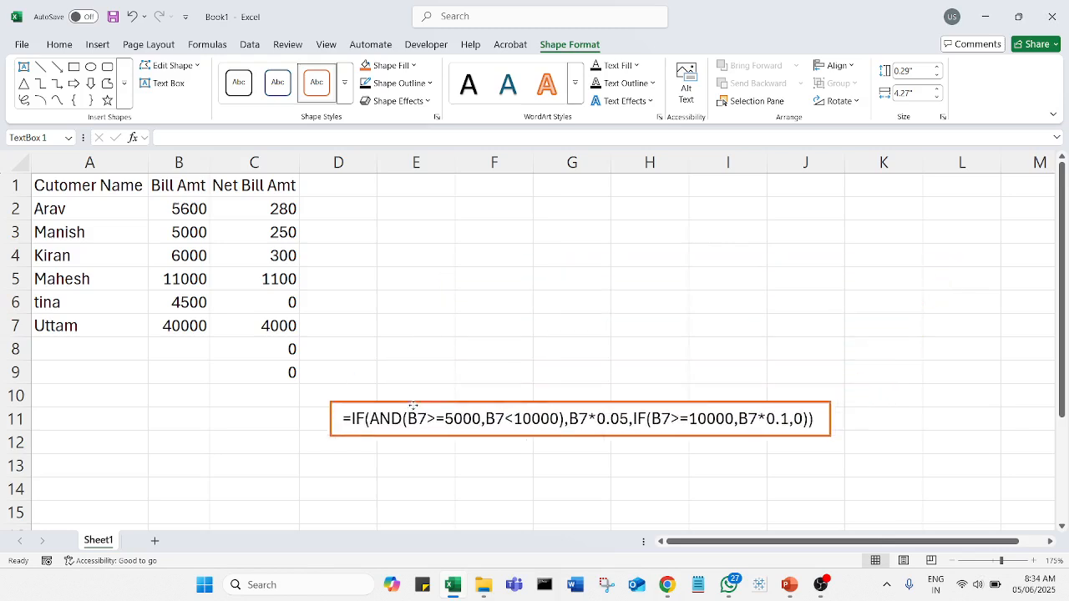
left_click(590, 342)
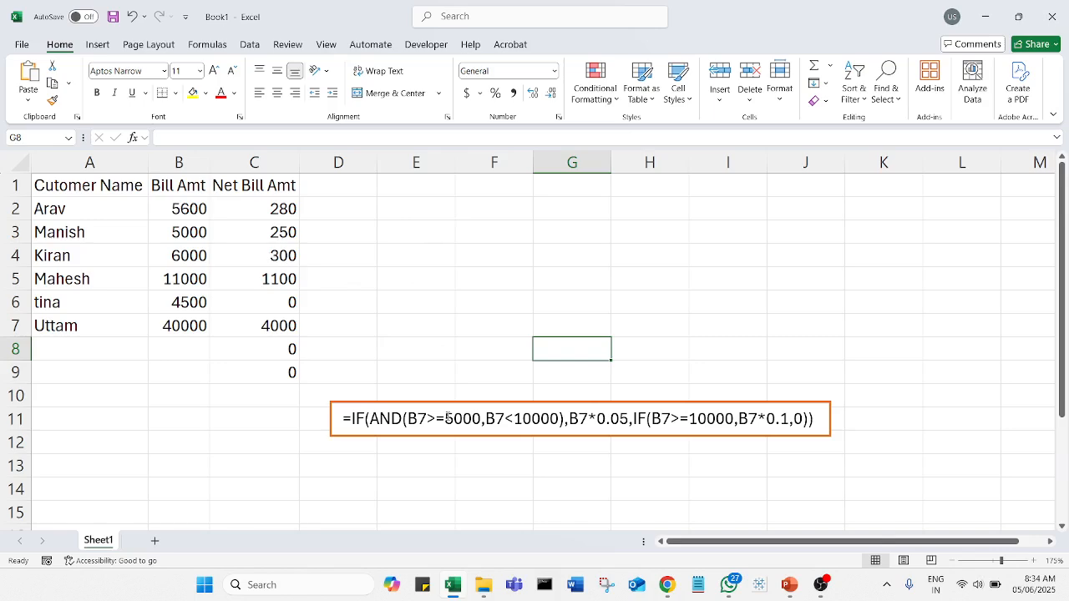
Step: Duplicate the formula text box, placing the copy beside row 2 and the original below it around row 5
left_click(468, 404)
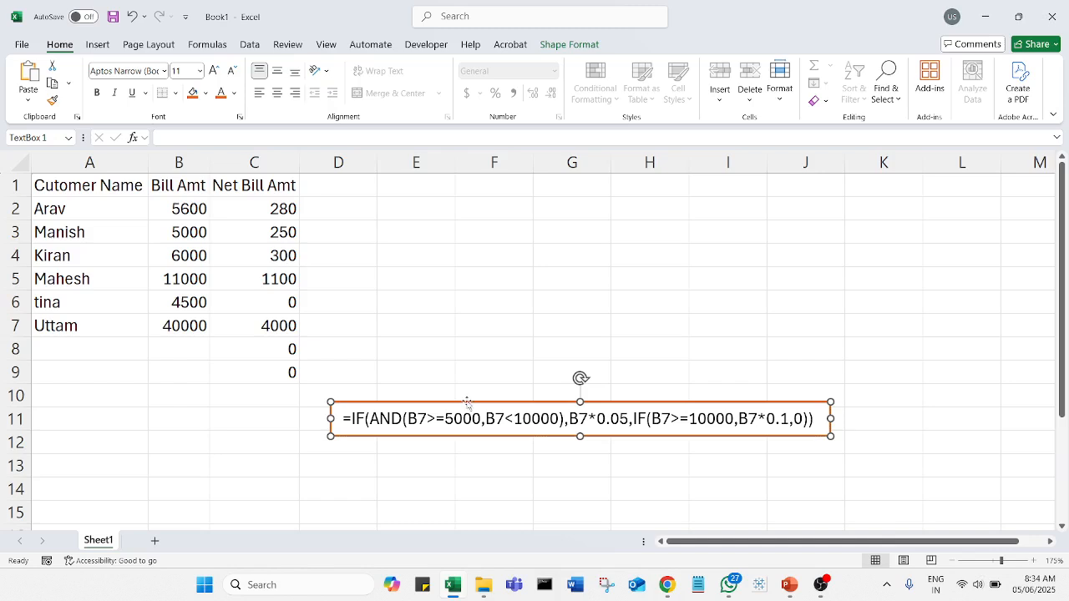
key("ctrl+d")
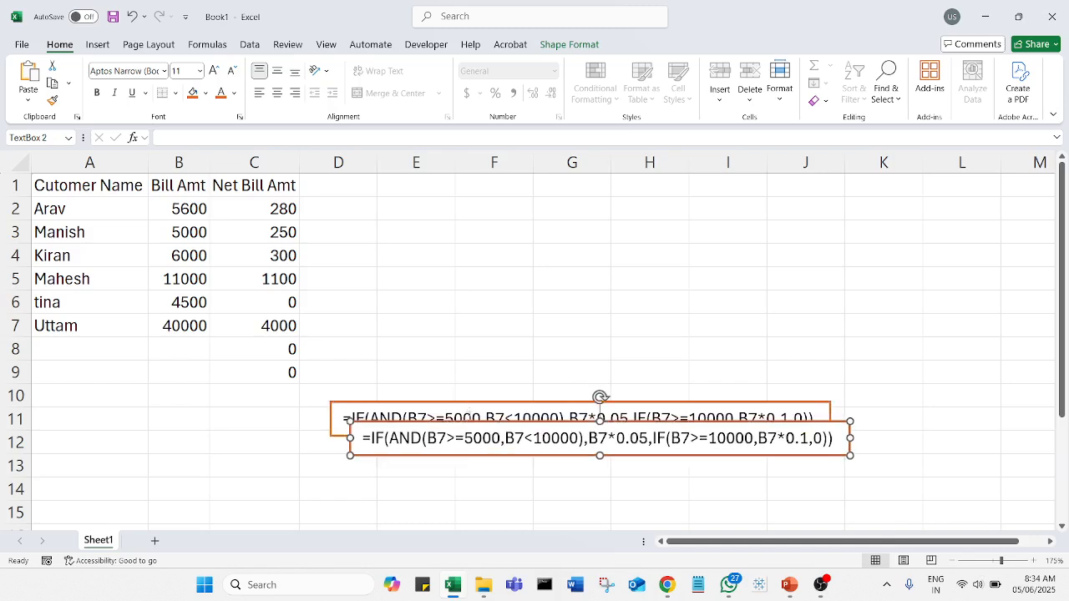
left_click_drag(476, 424, 458, 205)
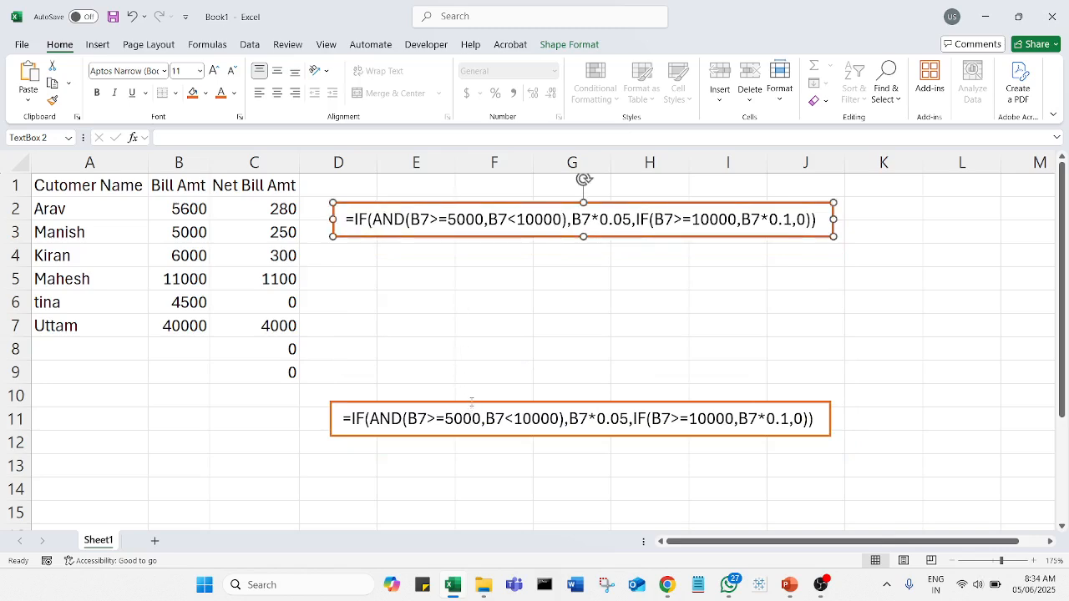
left_click_drag(471, 402, 489, 313)
left_click_drag(480, 259, 477, 260)
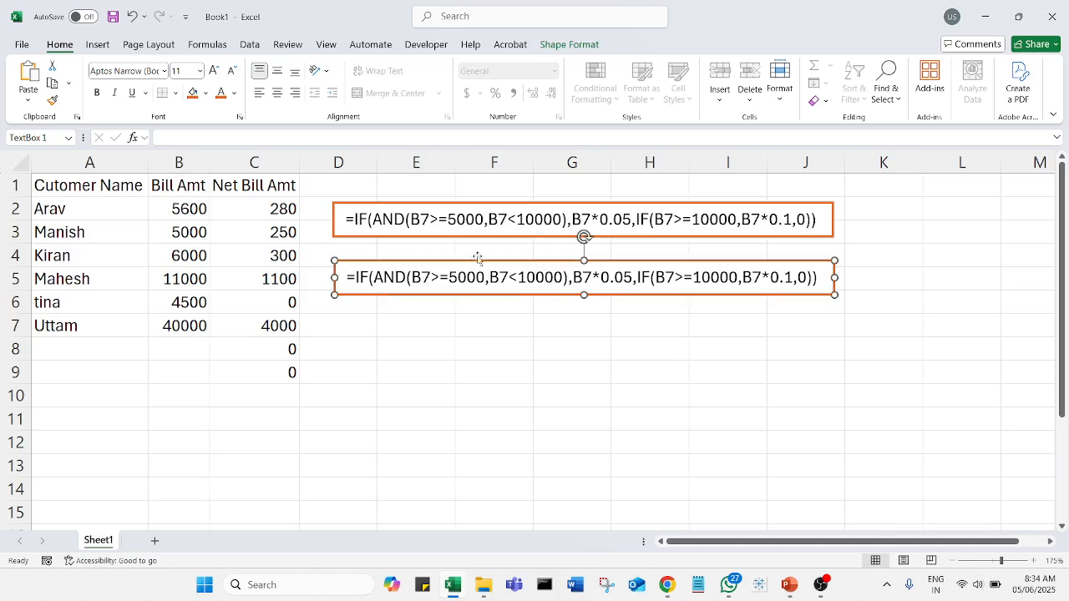
Step: Move the lower formula text box down to row 8 and extend the upper text box down to about row 6
left_click(498, 220)
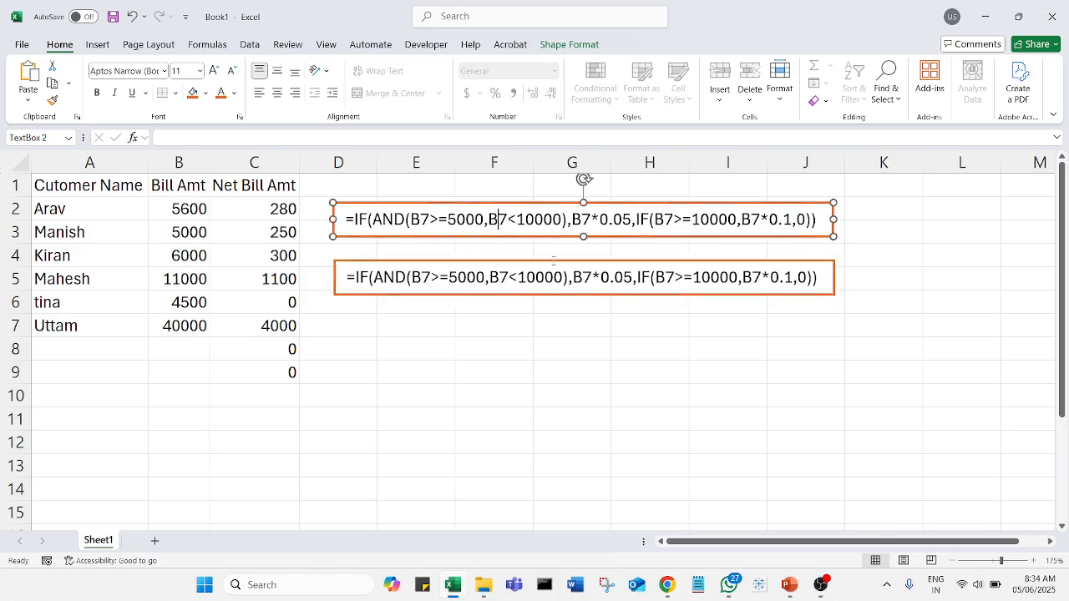
left_click(550, 263)
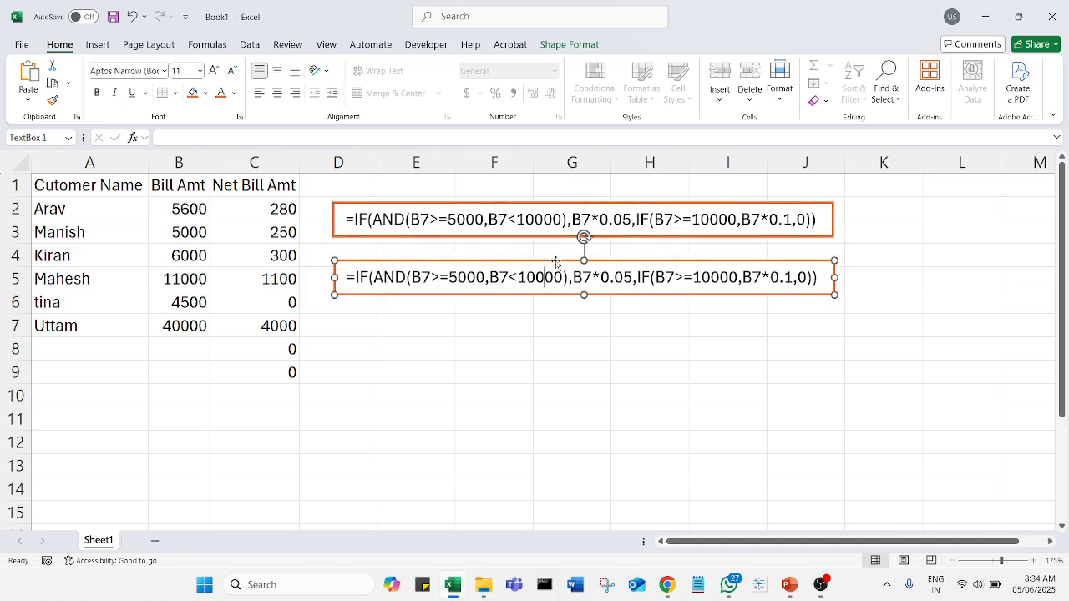
left_click_drag(555, 263, 554, 339)
left_click(565, 237)
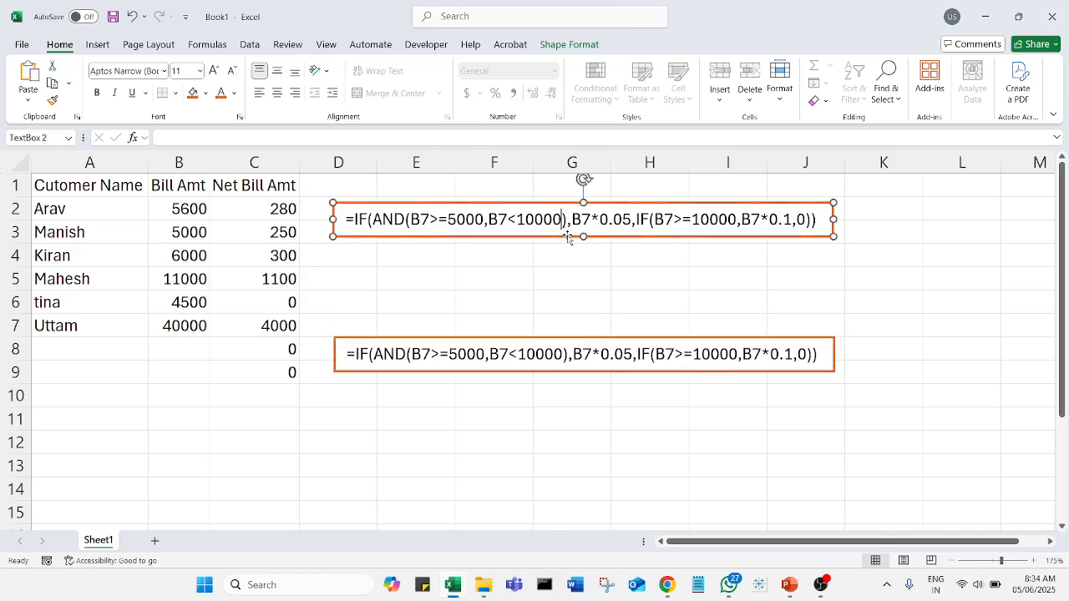
left_click_drag(585, 239, 580, 293)
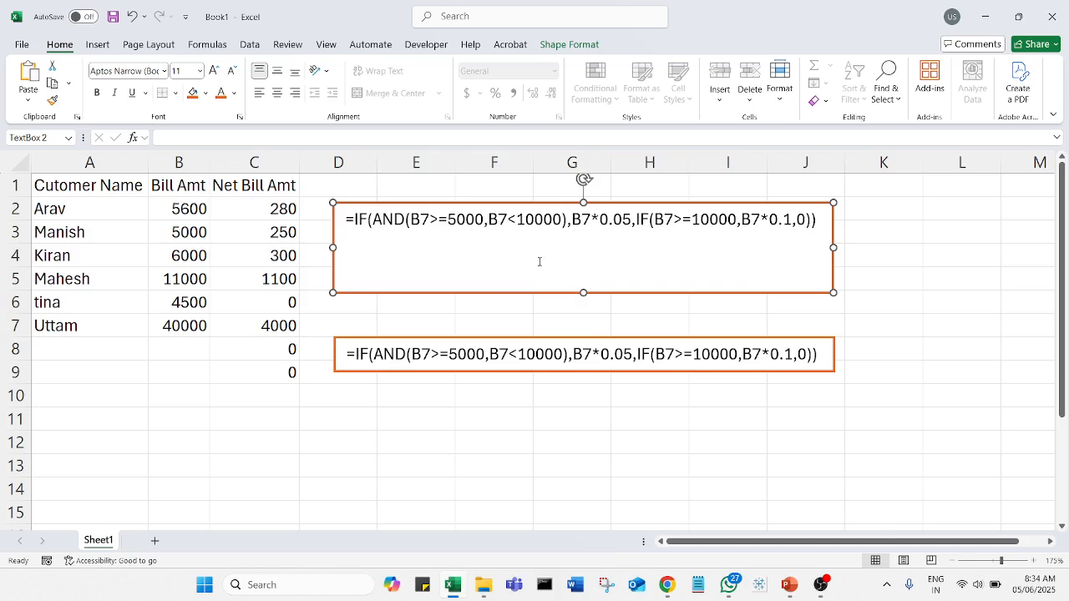
Step: Replace the formula in the upper text box with a header line reading Bill Amt and Disc %, spaced as two columns
triple_click(790, 235)
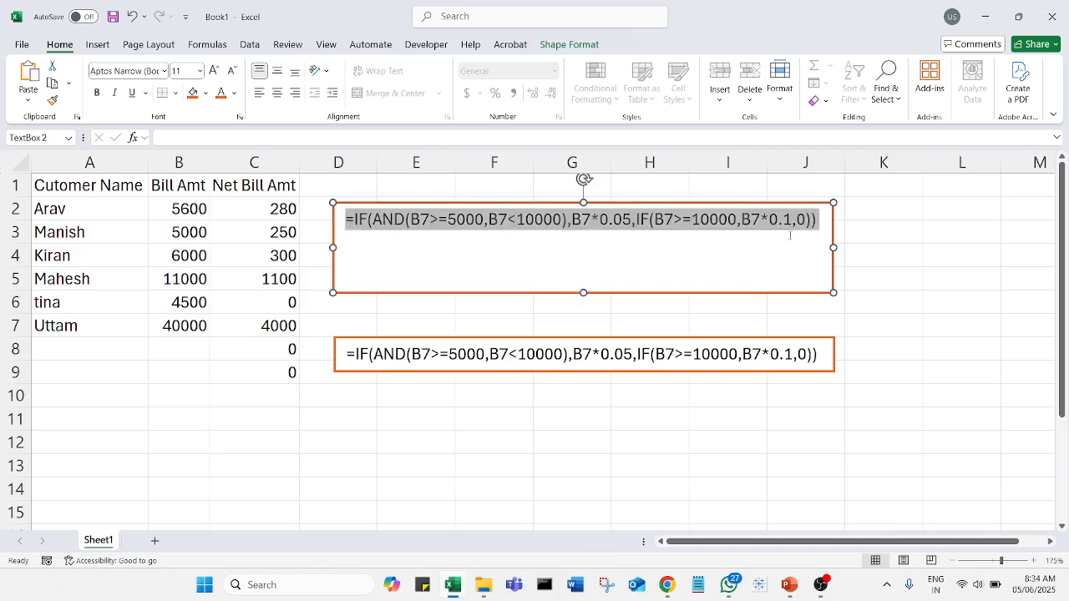
type("Bill Amt")
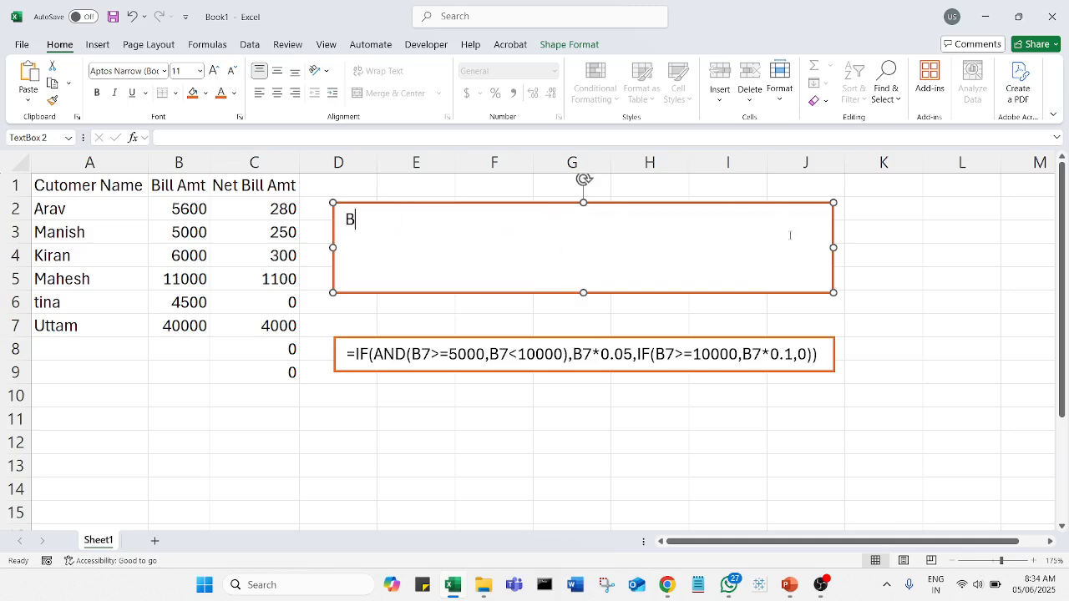
key("Tab")
key("Tab")
key("BackSpace")
key("BackSpace")
key("BackSpace")
type("t")
key("Tab")
type("Disc ")
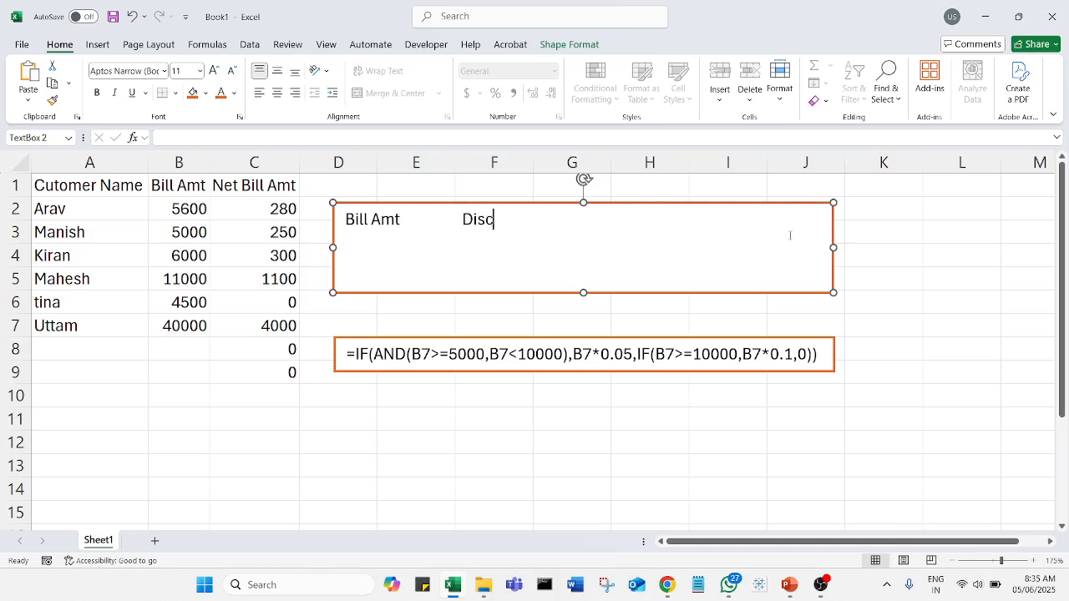
type("%")
key("Return")
Step: Add the line ">=5000 and <10000" with 5% under the header and align Disc % above the percentage
type(">=5000 and <")
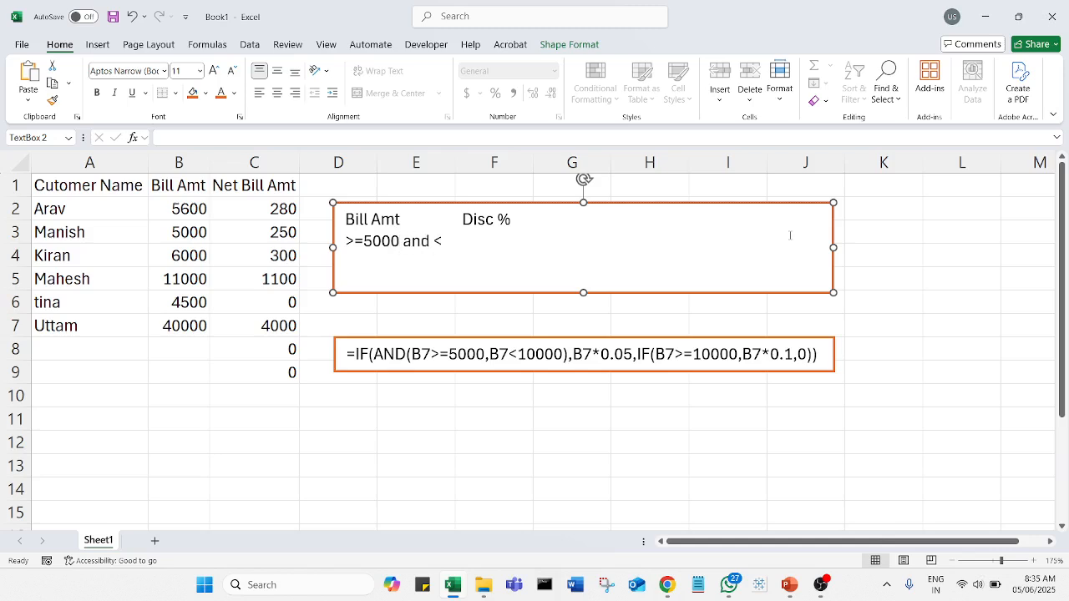
type("10000\t\t5%")
key("Tab")
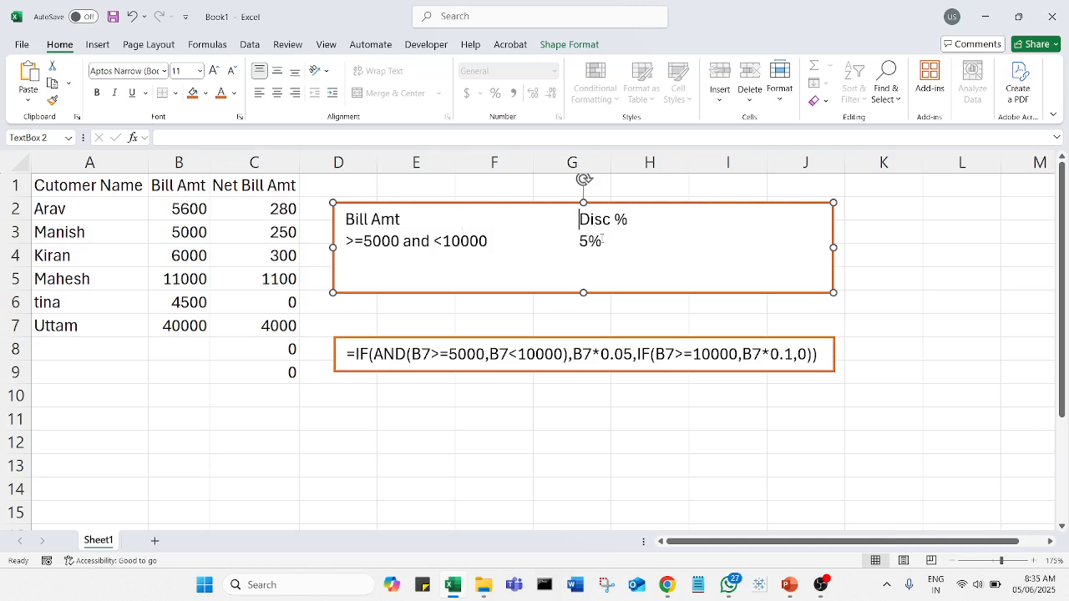
Step: Add the line ">=10000" with 10% to the discount text box and narrow the box to end within column H
left_click(629, 231)
type(">=10000")
key("Tab")
key("Tab")
type("10%")
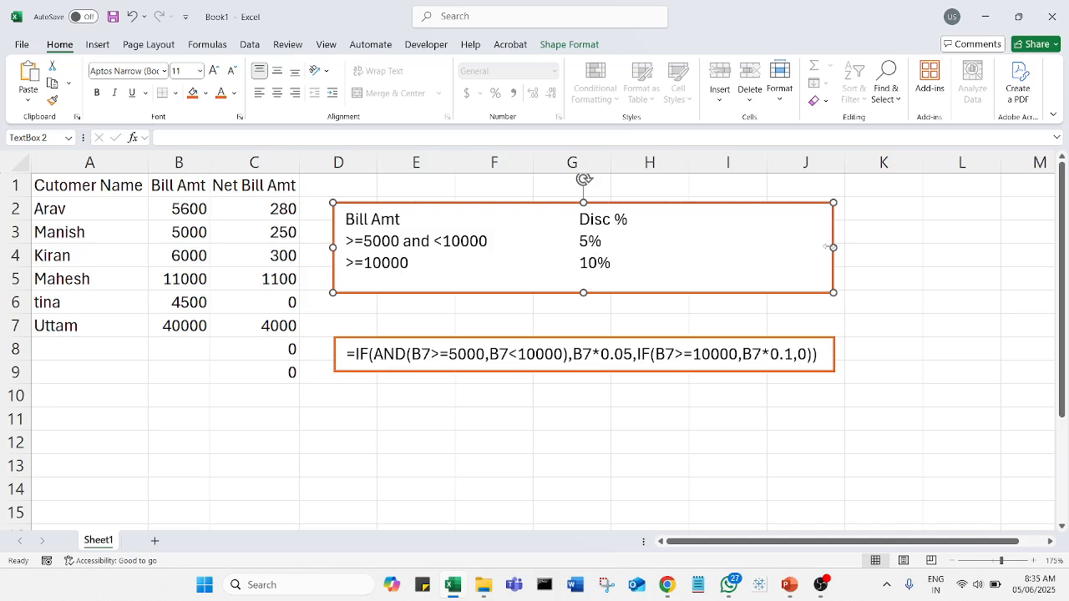
left_click_drag(832, 246, 672, 249)
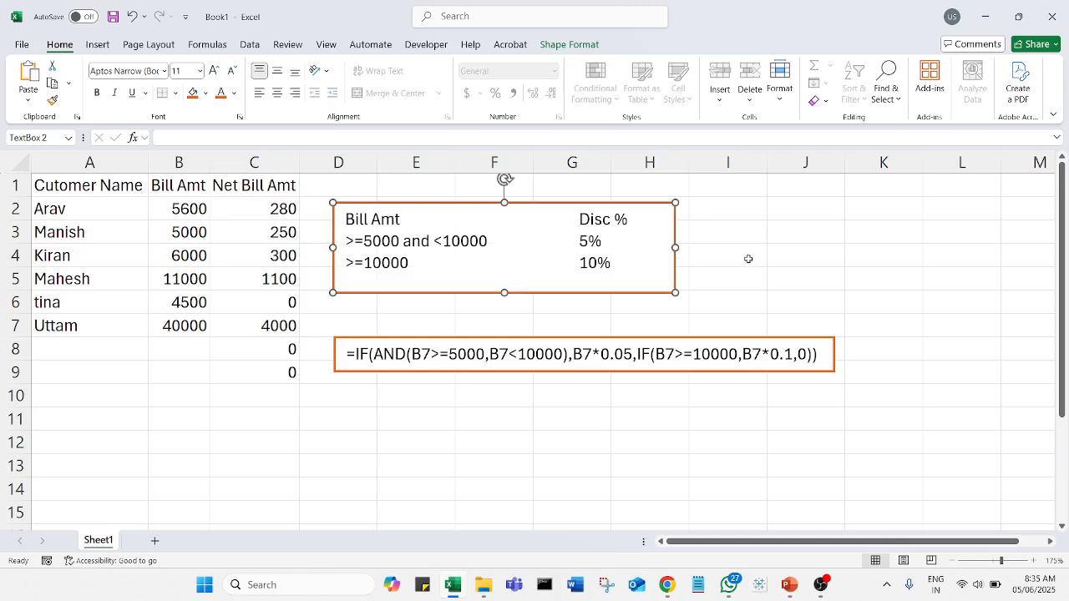
left_click(746, 258)
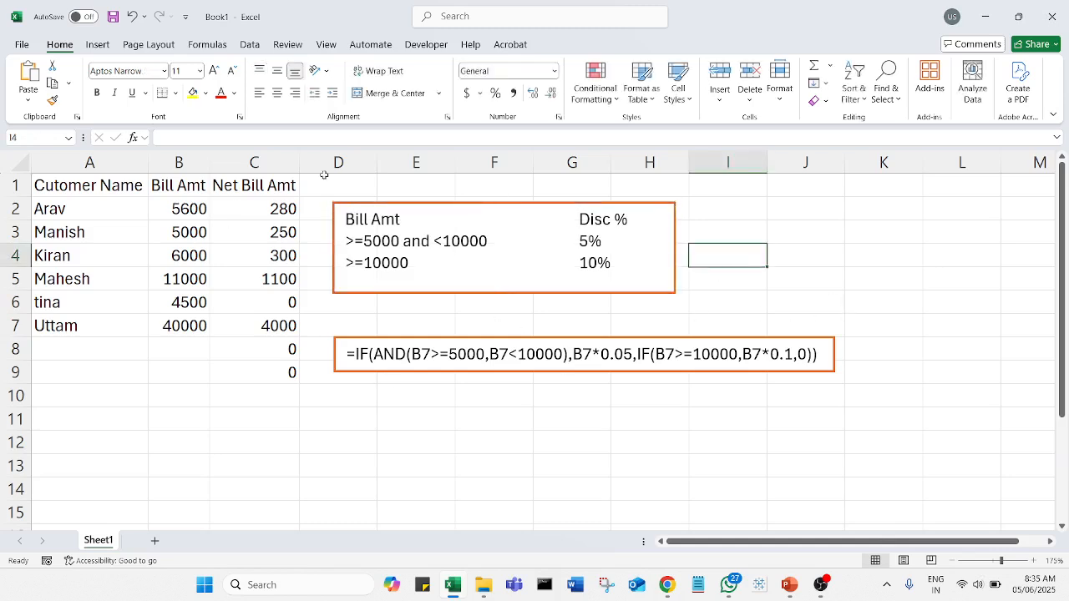
Step: Draw a straight horizontal line about 2.47" long under the Bill Amt and Disc % headers in the discount text box
left_click(100, 46)
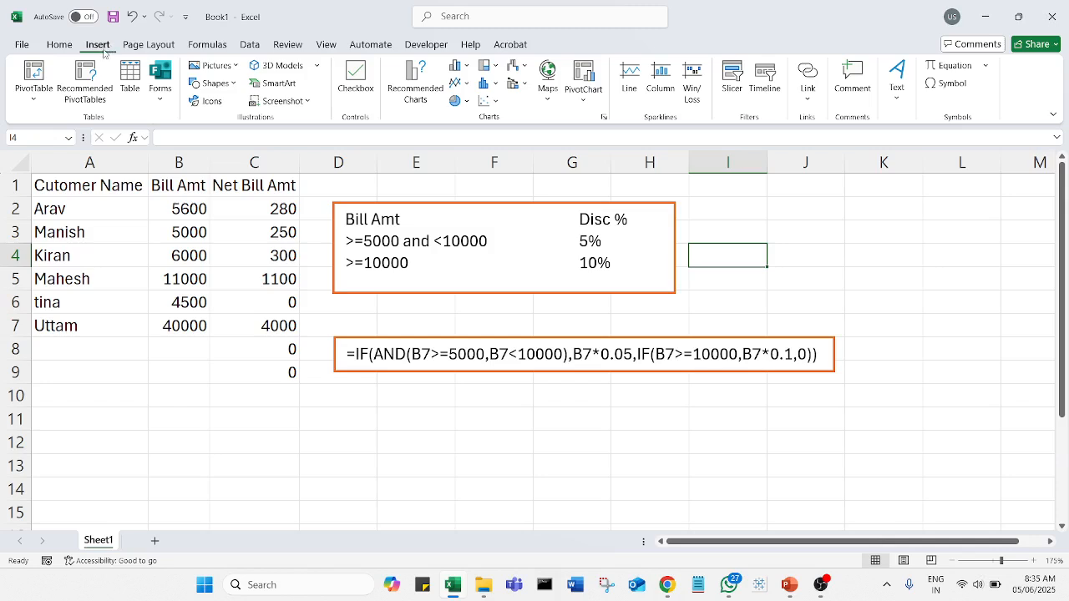
left_click(217, 85)
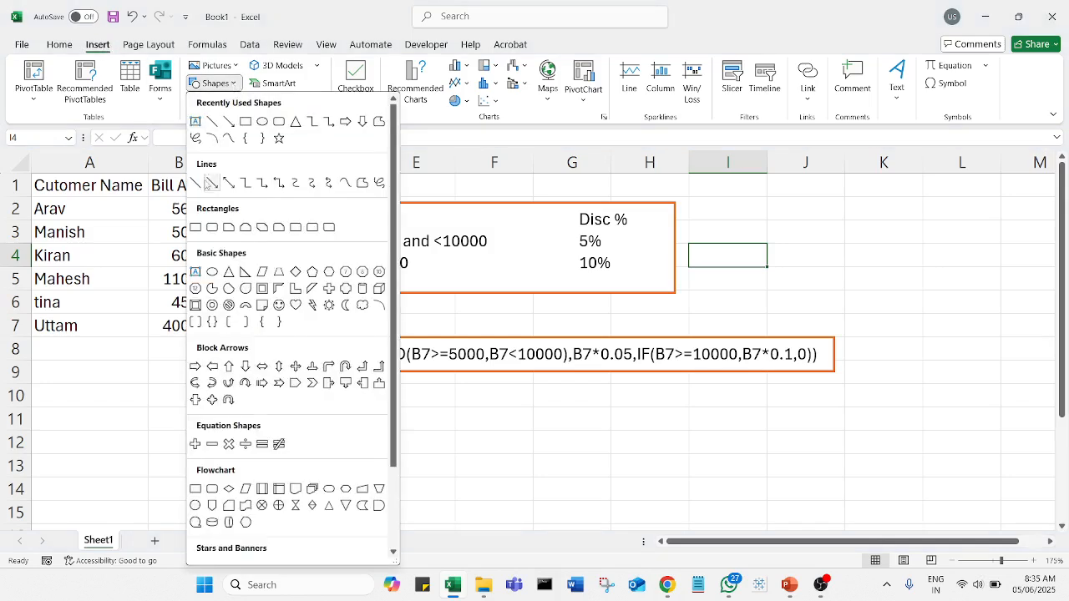
left_click(195, 183)
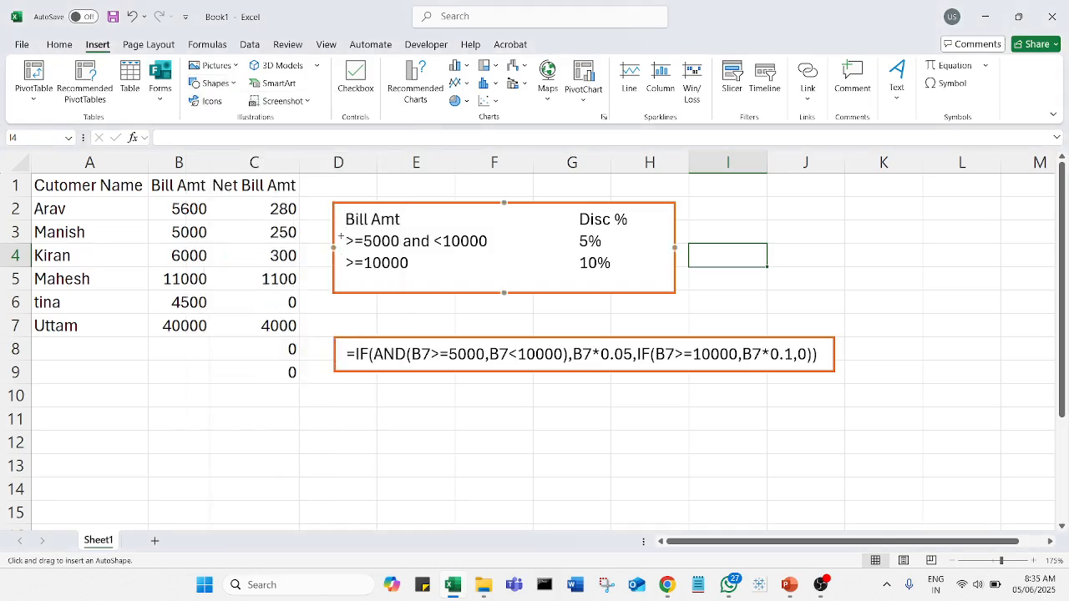
left_click_drag(343, 232, 632, 232)
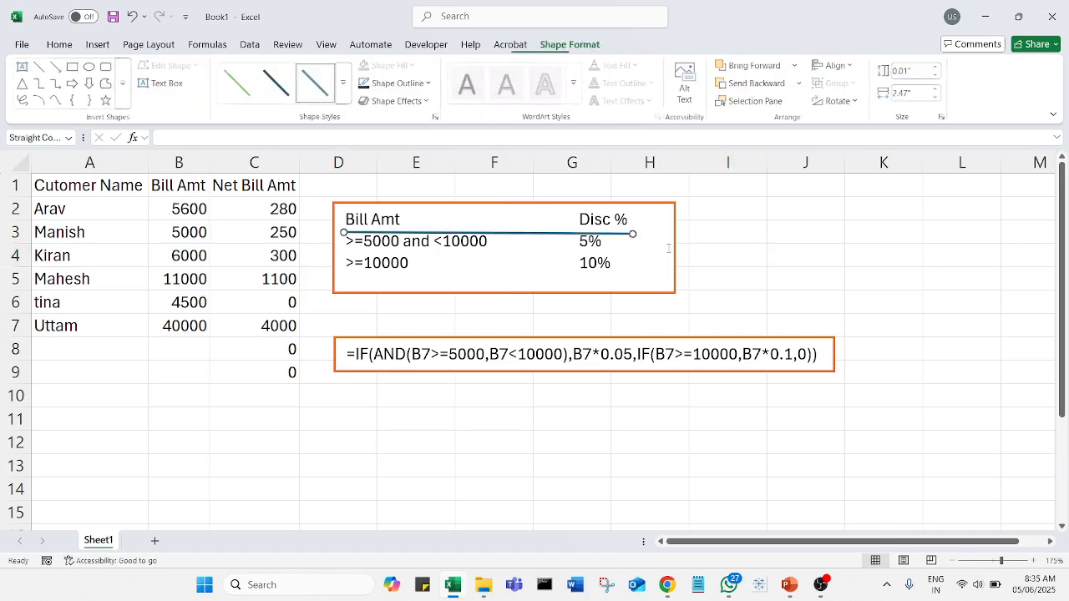
key("Escape")
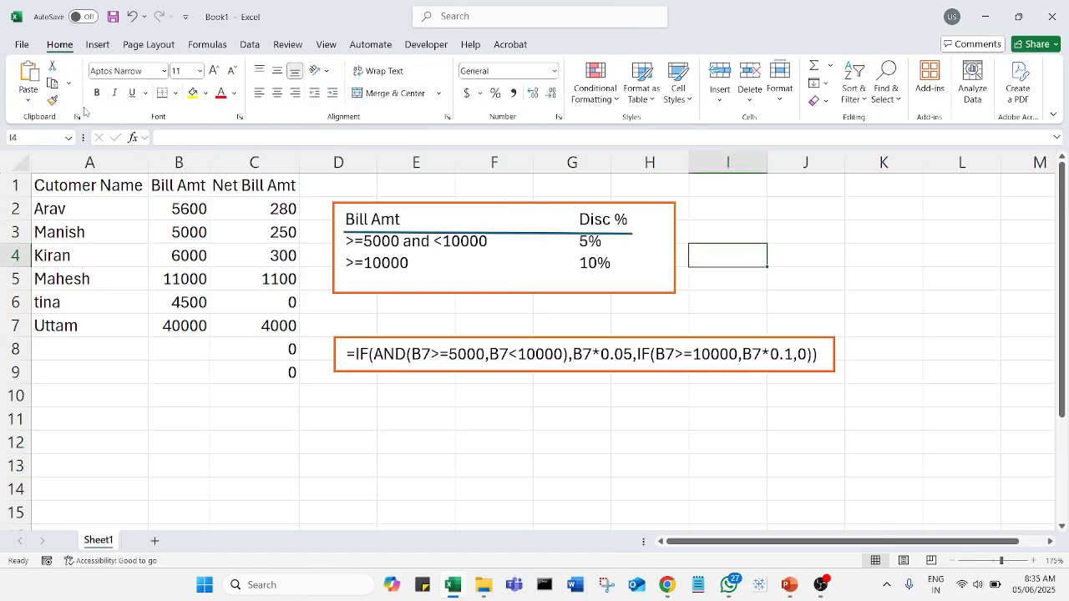
Step: Draw a straight vertical line through the full height of the discount text box, between the Bill Amt and Disc % columns
left_click(98, 45)
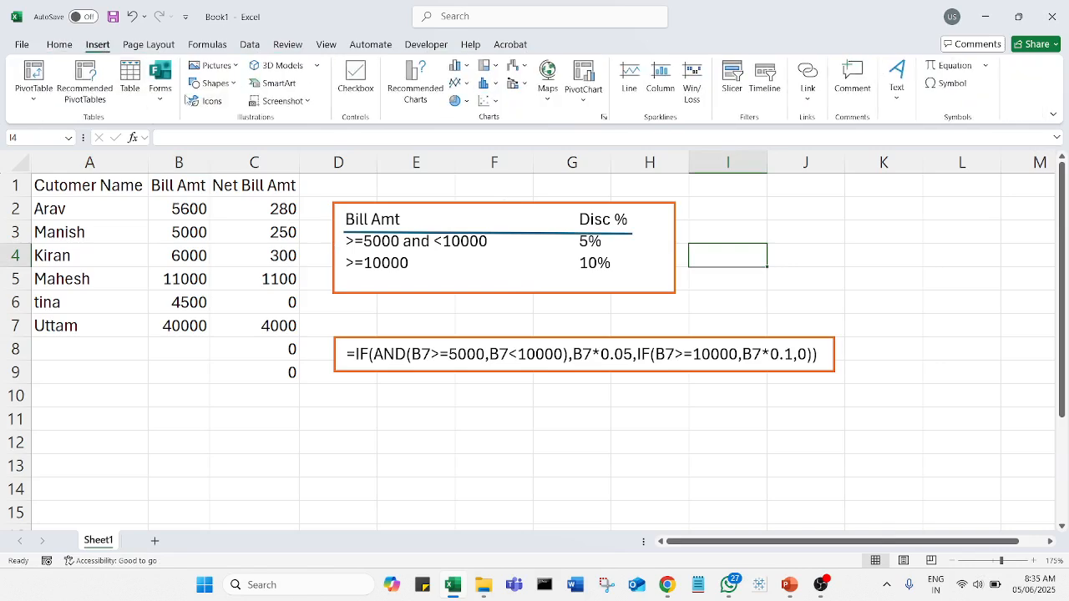
left_click(210, 82)
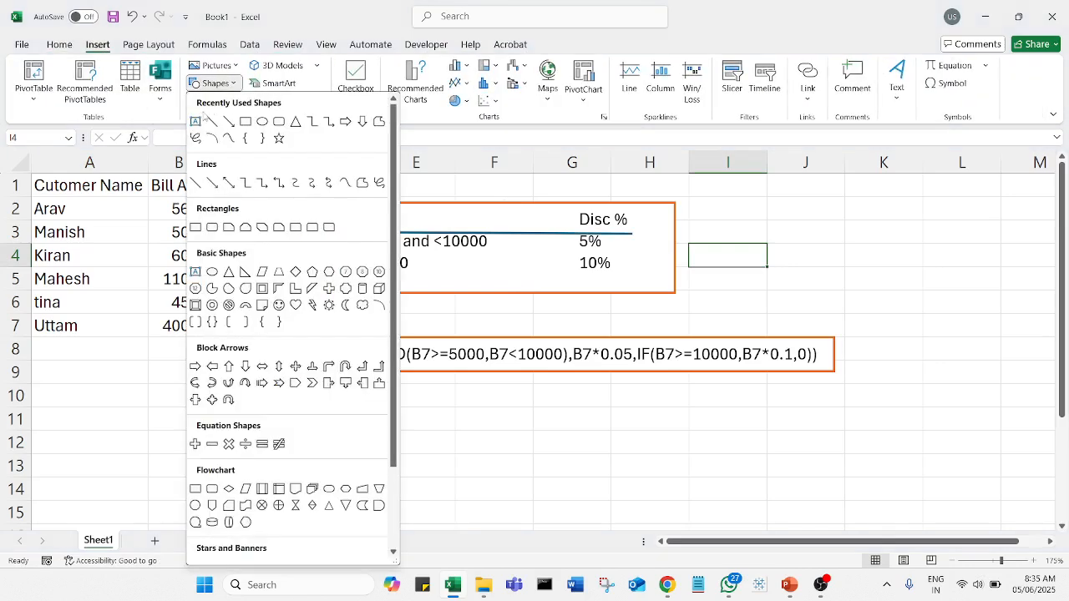
left_click(195, 182)
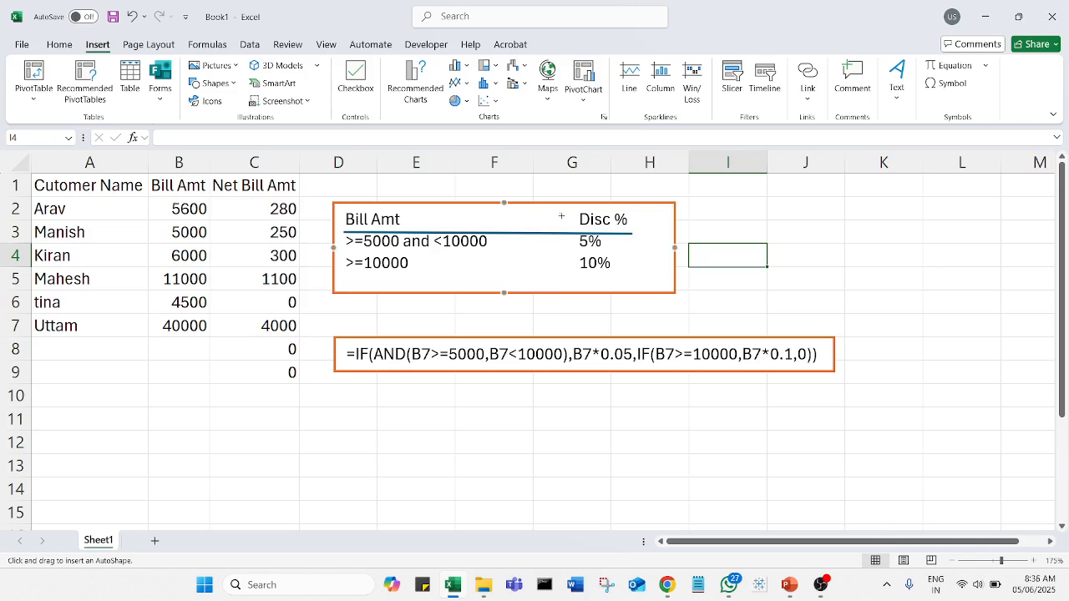
left_click_drag(504, 204, 505, 292)
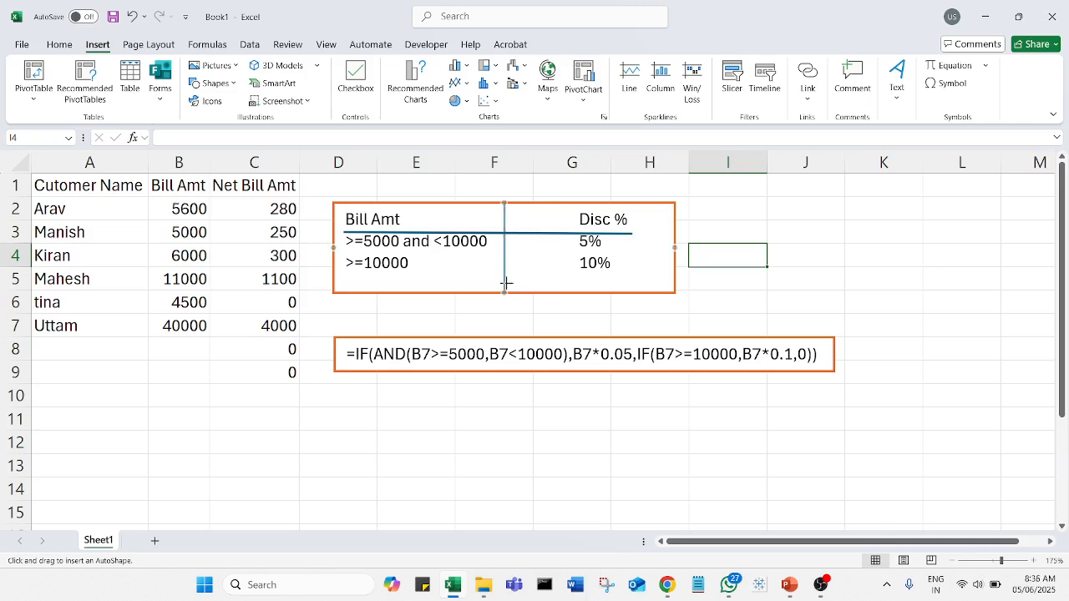
left_click(707, 273)
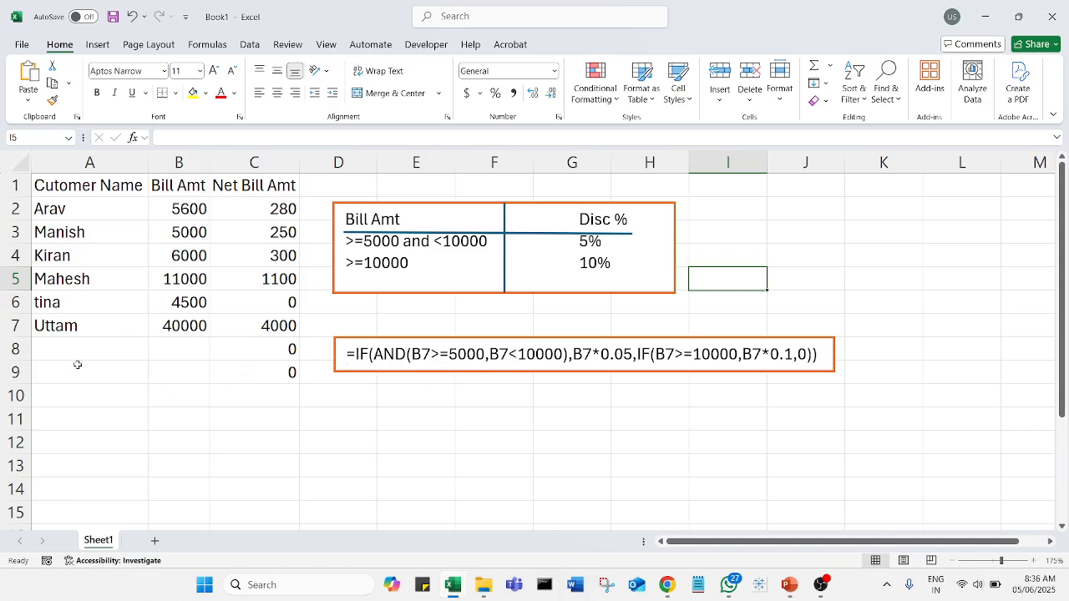
Step: Add another customer in row 8 with the customer's name and a bill amount of 4000
left_click(106, 352)
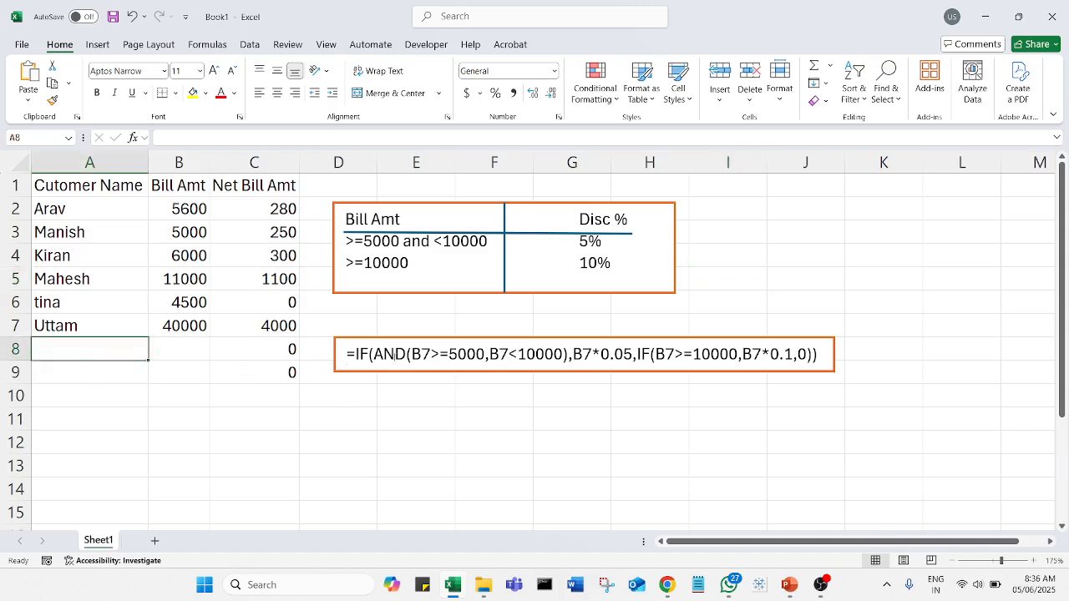
type("Girish")
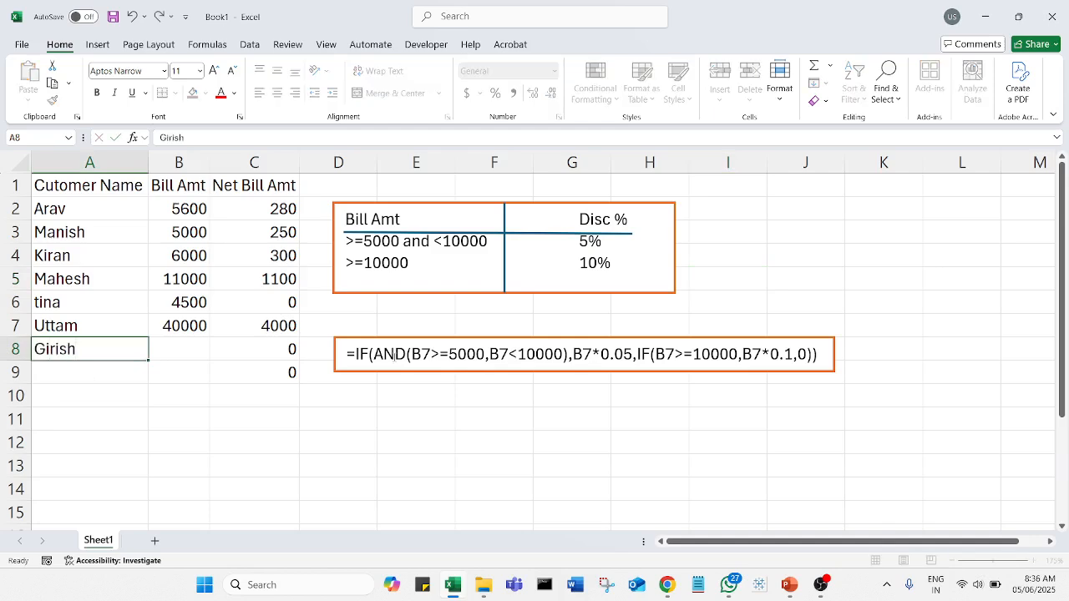
key("Tab")
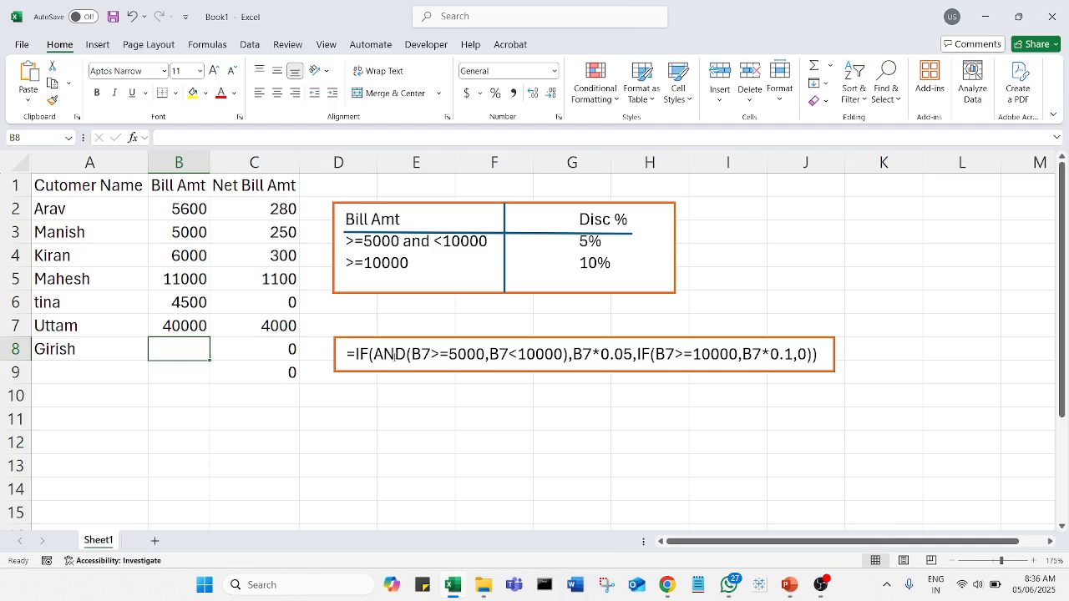
type("4000")
key("Return")
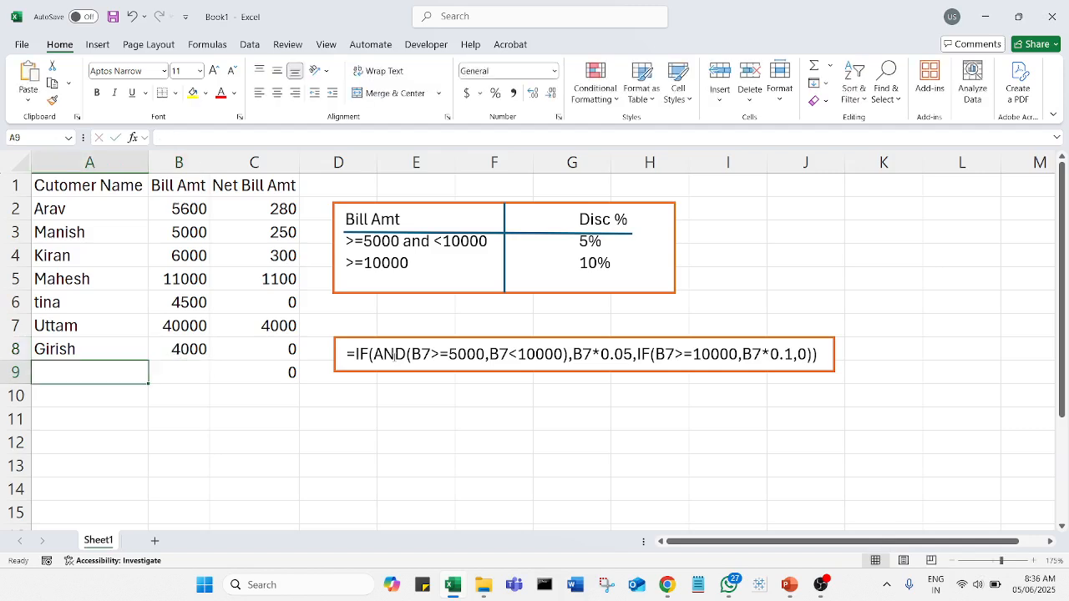
Step: Add another customer in row 9 with the customer's name and a bill amount of 5000
type("Nitin")
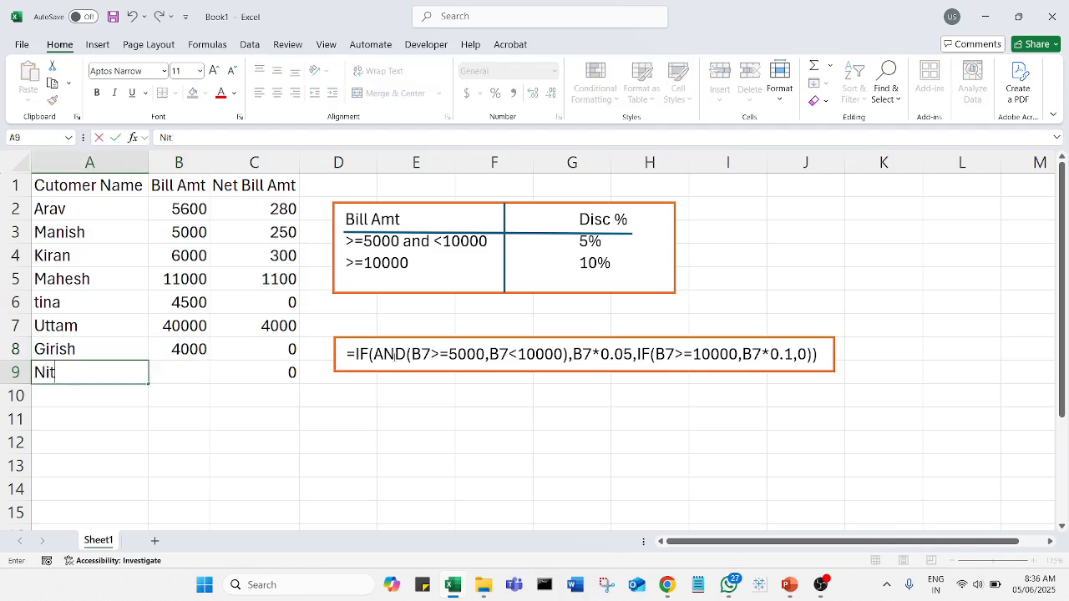
key("Tab")
type("5000")
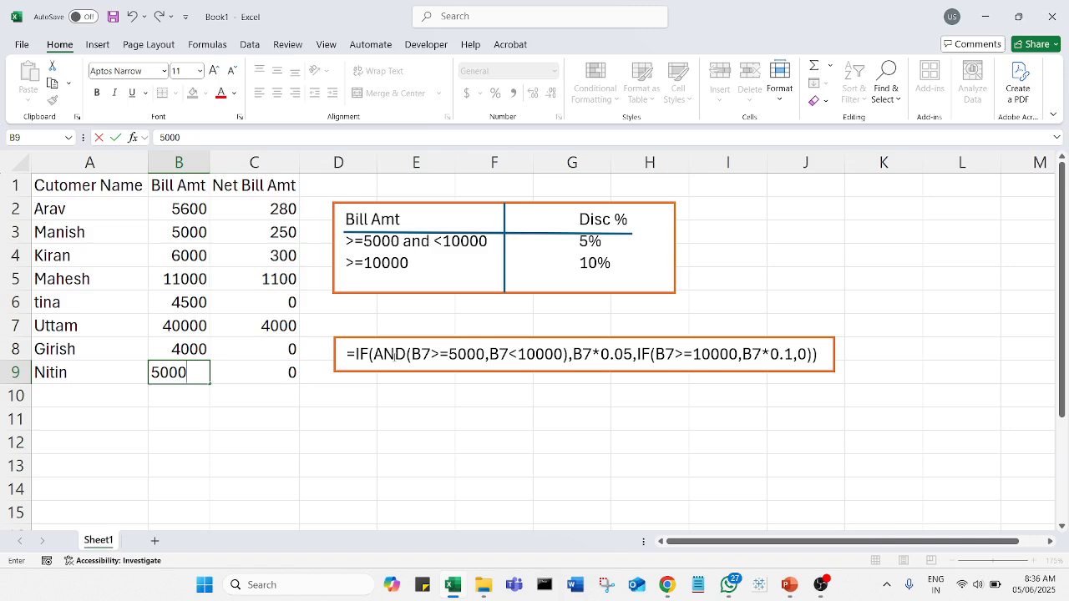
key("Tab")
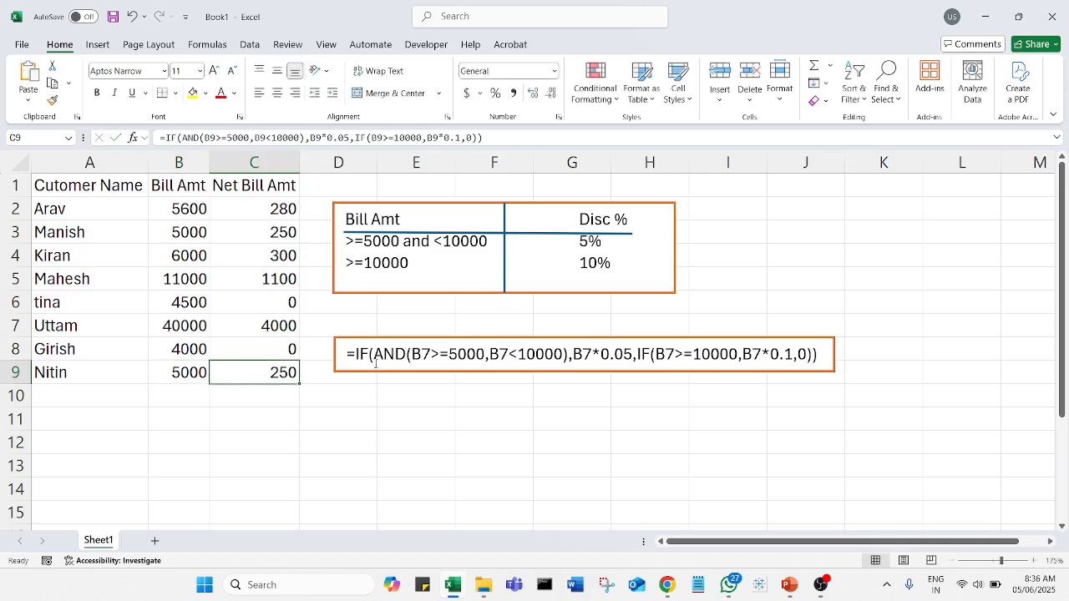
left_click(334, 395)
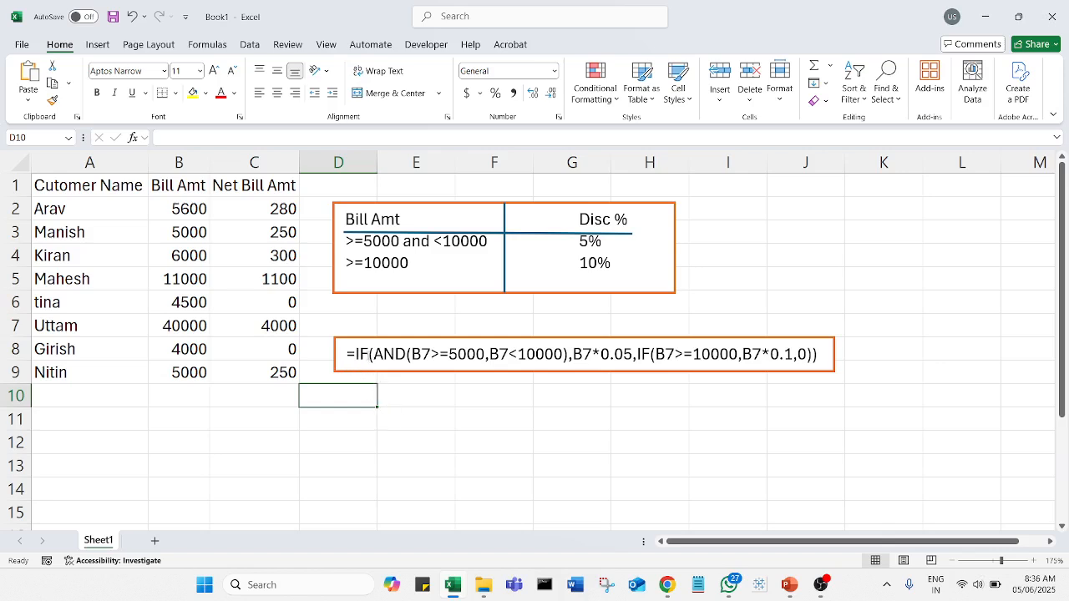
Step: Highlight the IF, AND and nested IF function names one after another in the formula text box to examine its structure
left_click(368, 354)
double_click(366, 354)
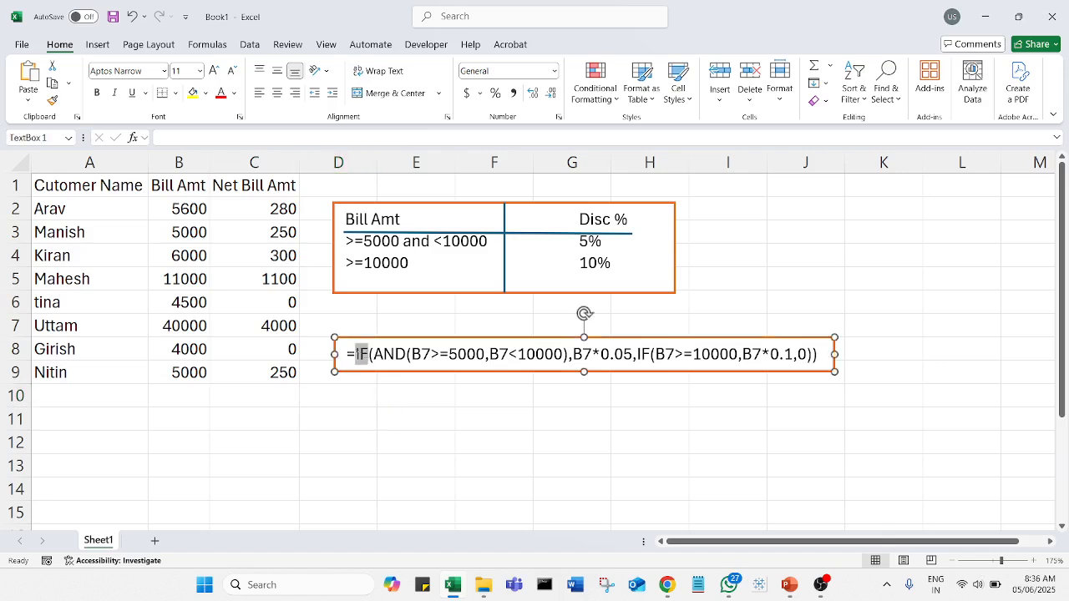
double_click(391, 354)
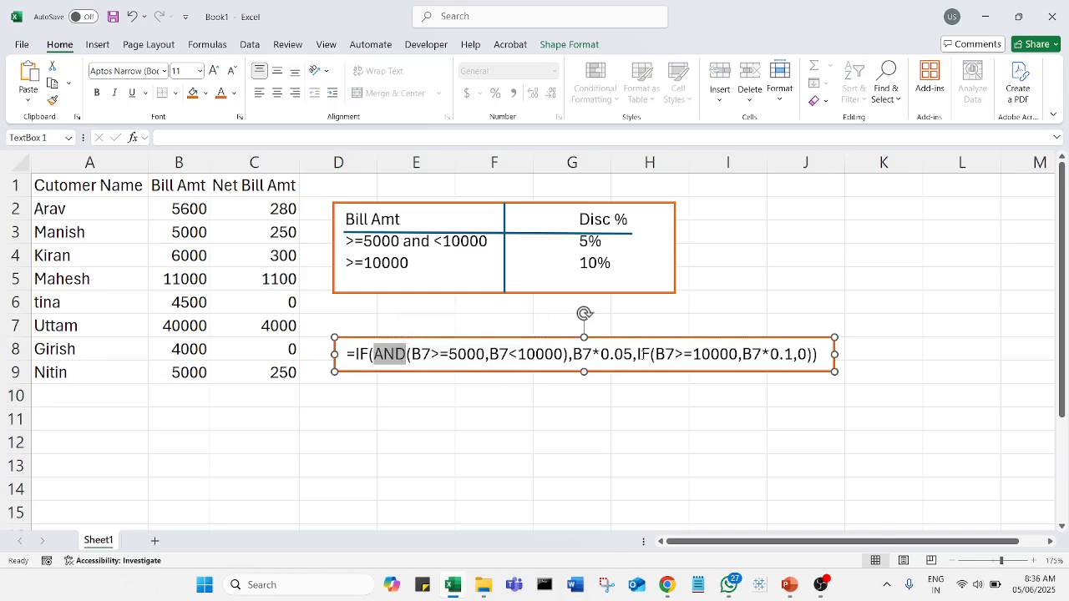
left_click_drag(637, 354, 651, 354)
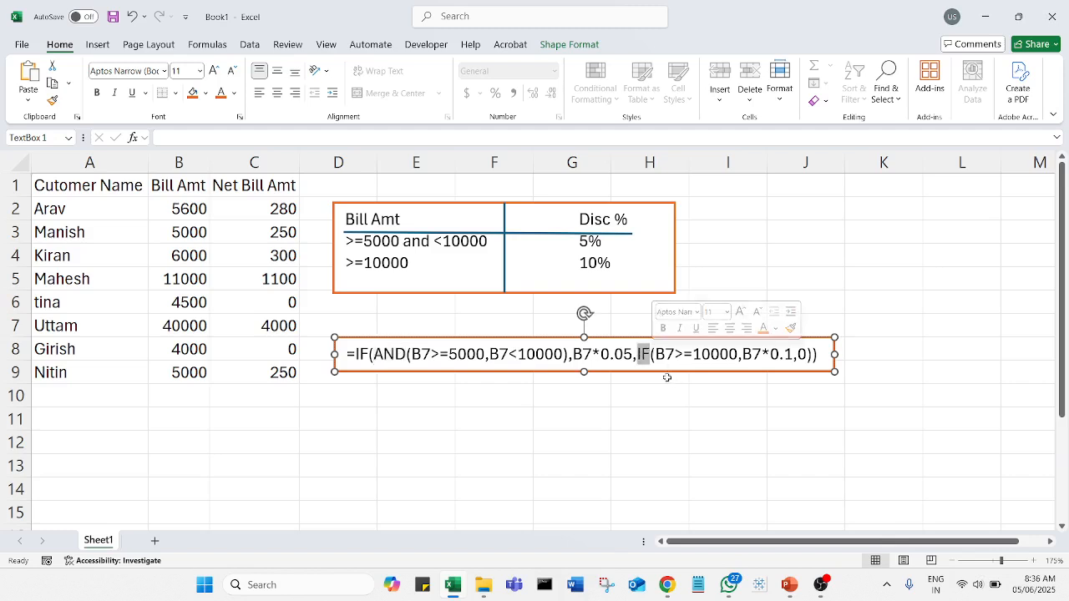
left_click(665, 411)
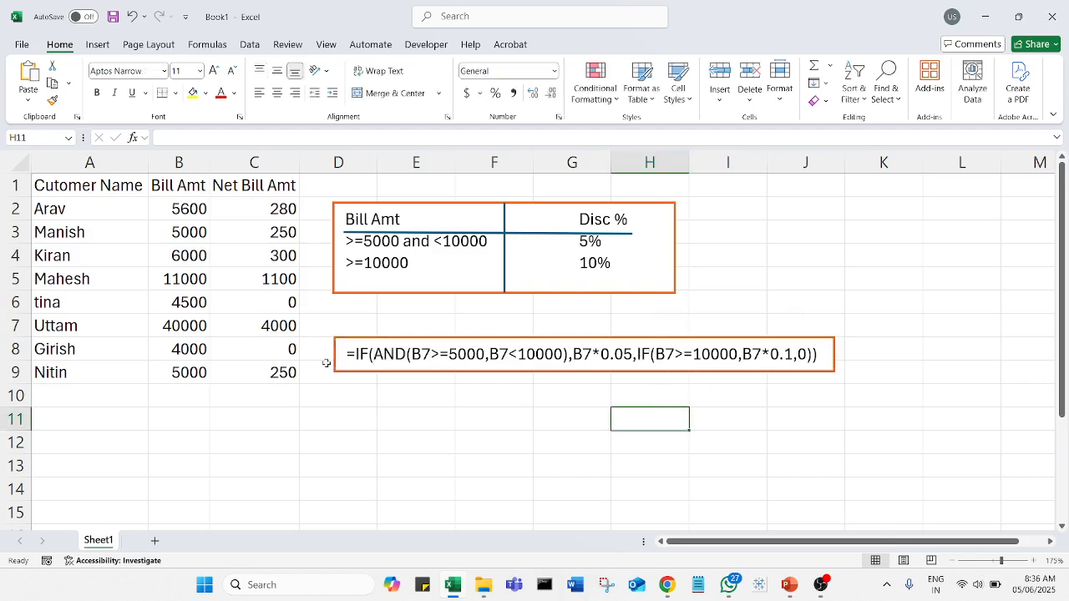